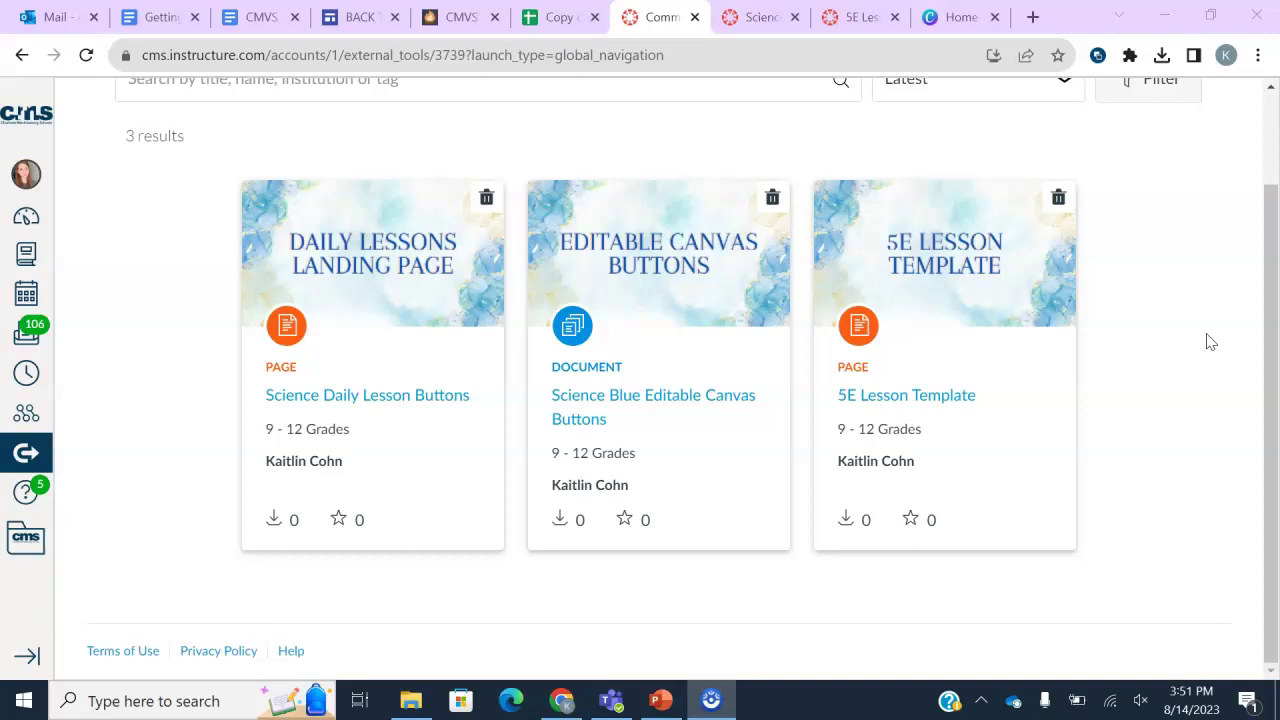
Switch to the unpublished Science Daily Lesson Page Copy page showing the welcome banner and Mon–Fri buttons
{"action": "scroll", "coordinate": [1190, 263], "scroll_direction": "up", "scroll_amount": 1}
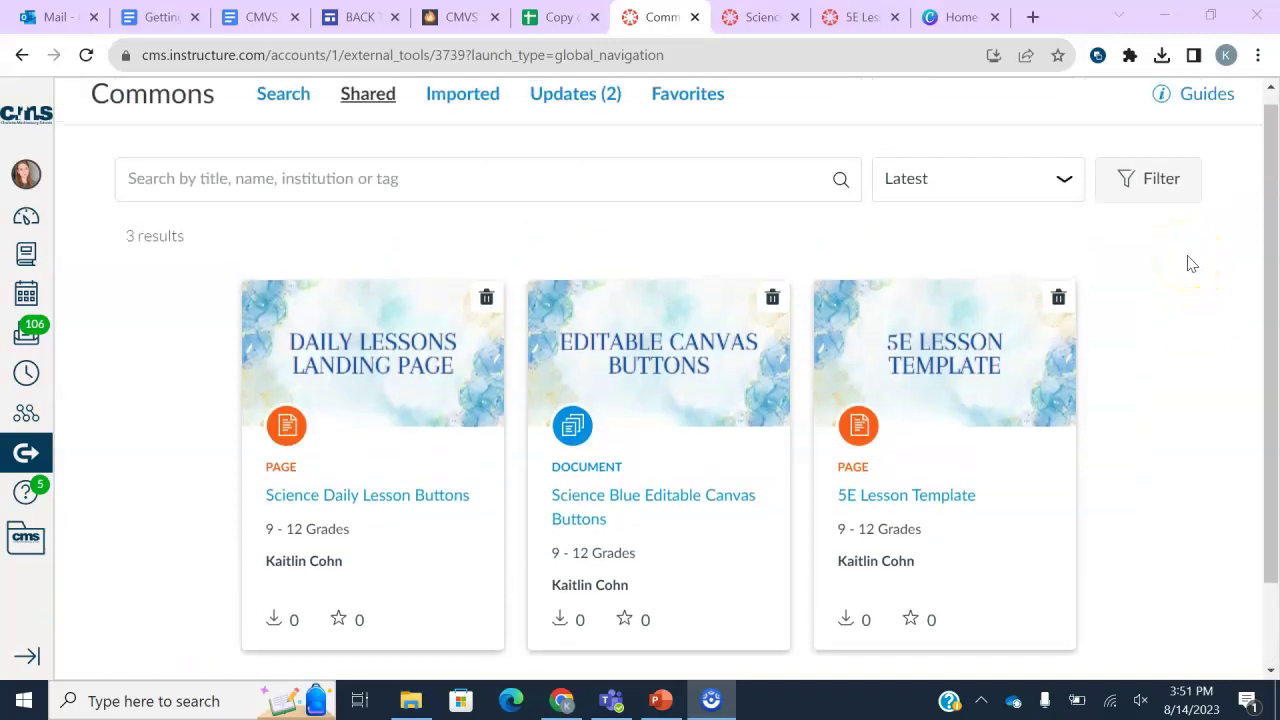
{"action": "scroll", "coordinate": [1190, 263], "scroll_direction": "down", "scroll_amount": 1}
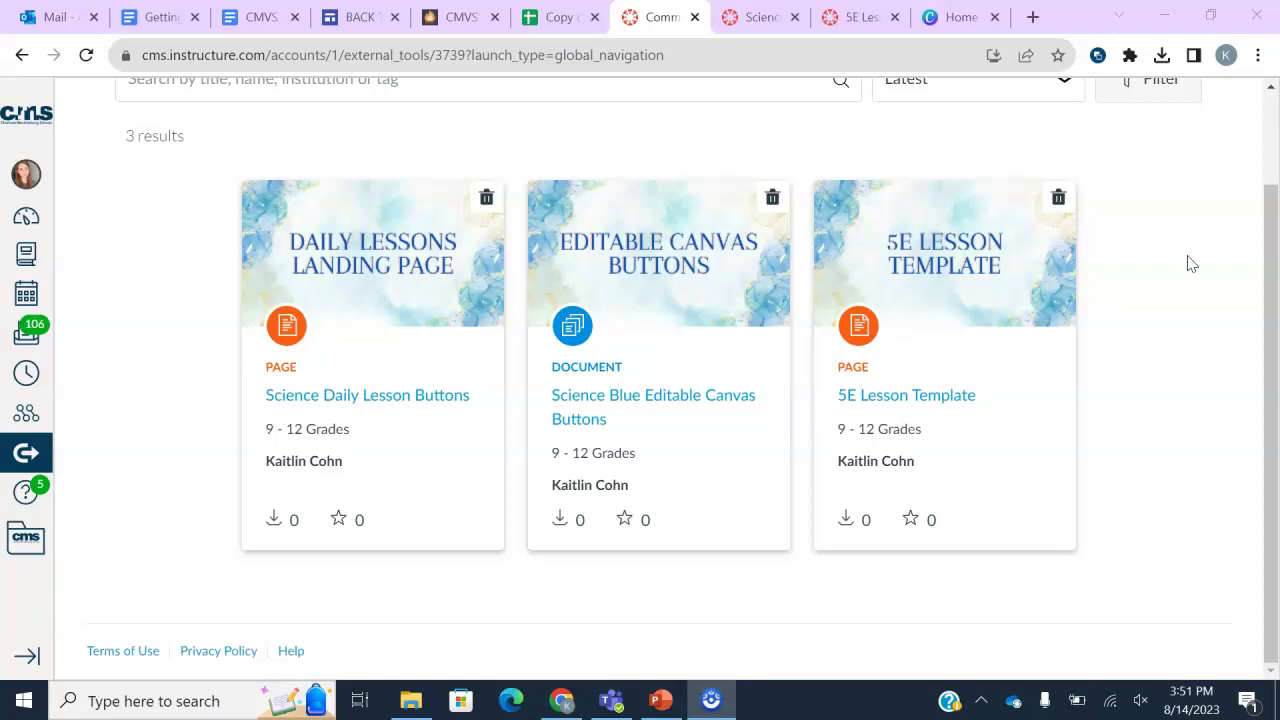
{"action": "left_click", "coordinate": [1190, 248]}
{"action": "mouse_move", "coordinate": [758, 24]}
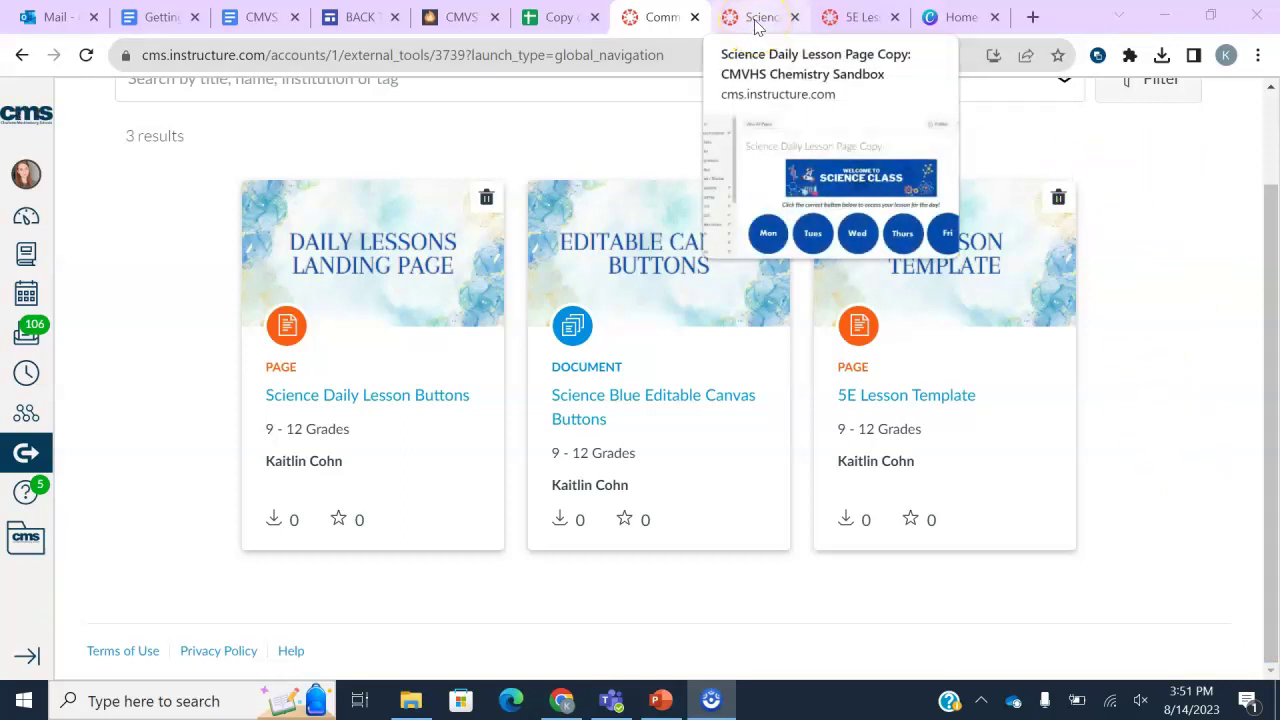
{"action": "left_click", "coordinate": [757, 24]}
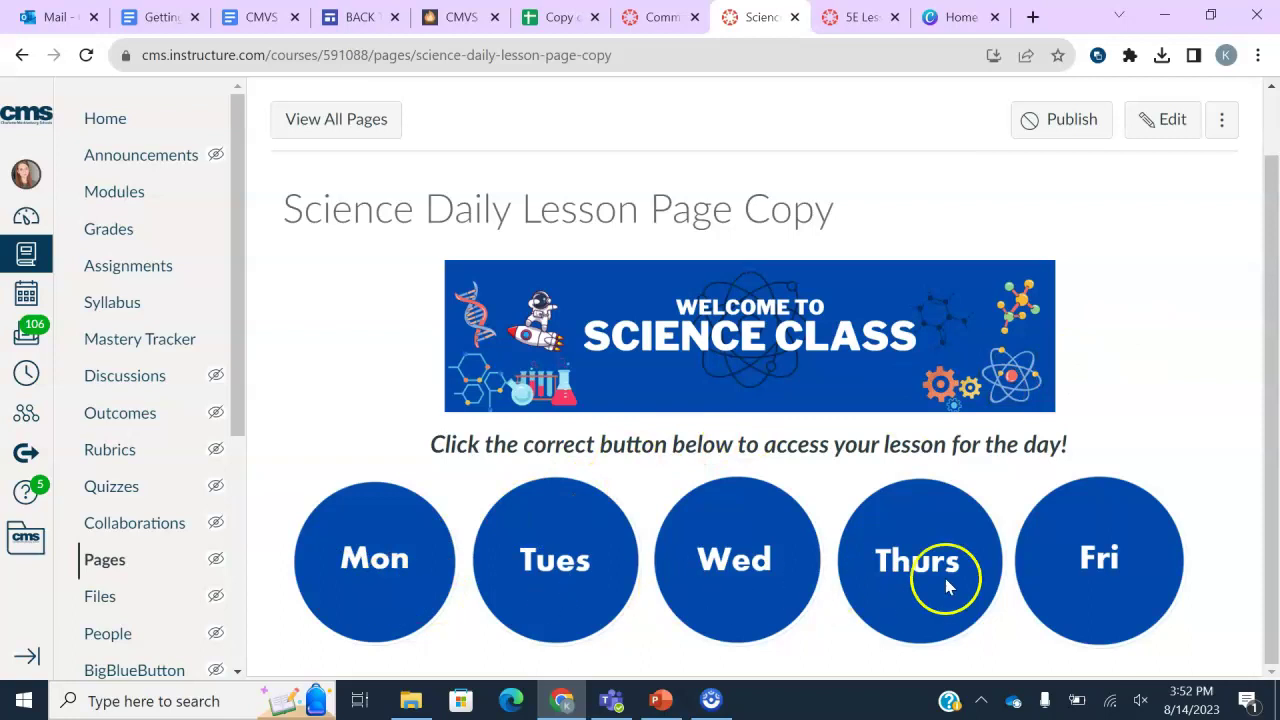
Link the Mon button image to the 5E Lesson Template course page and save the page
{"action": "left_click", "coordinate": [1172, 125]}
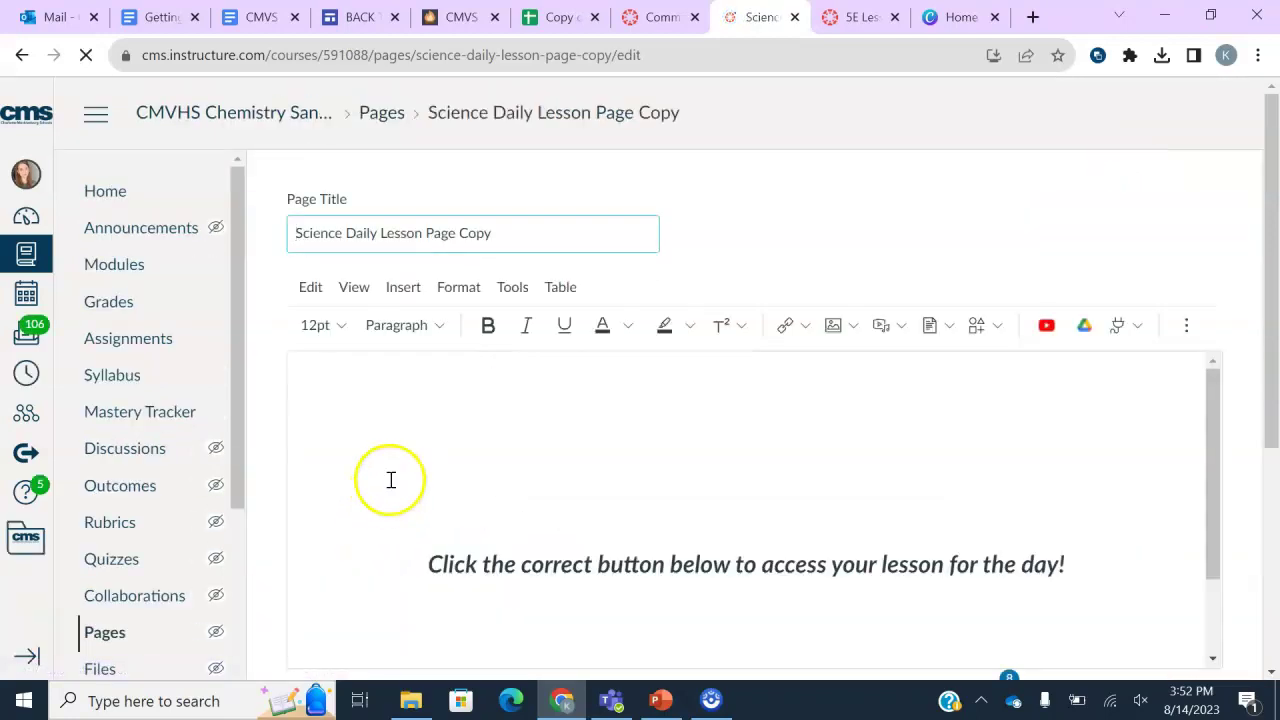
{"action": "scroll", "coordinate": [394, 505], "scroll_direction": "down", "scroll_amount": 1}
{"action": "left_click", "coordinate": [400, 538]}
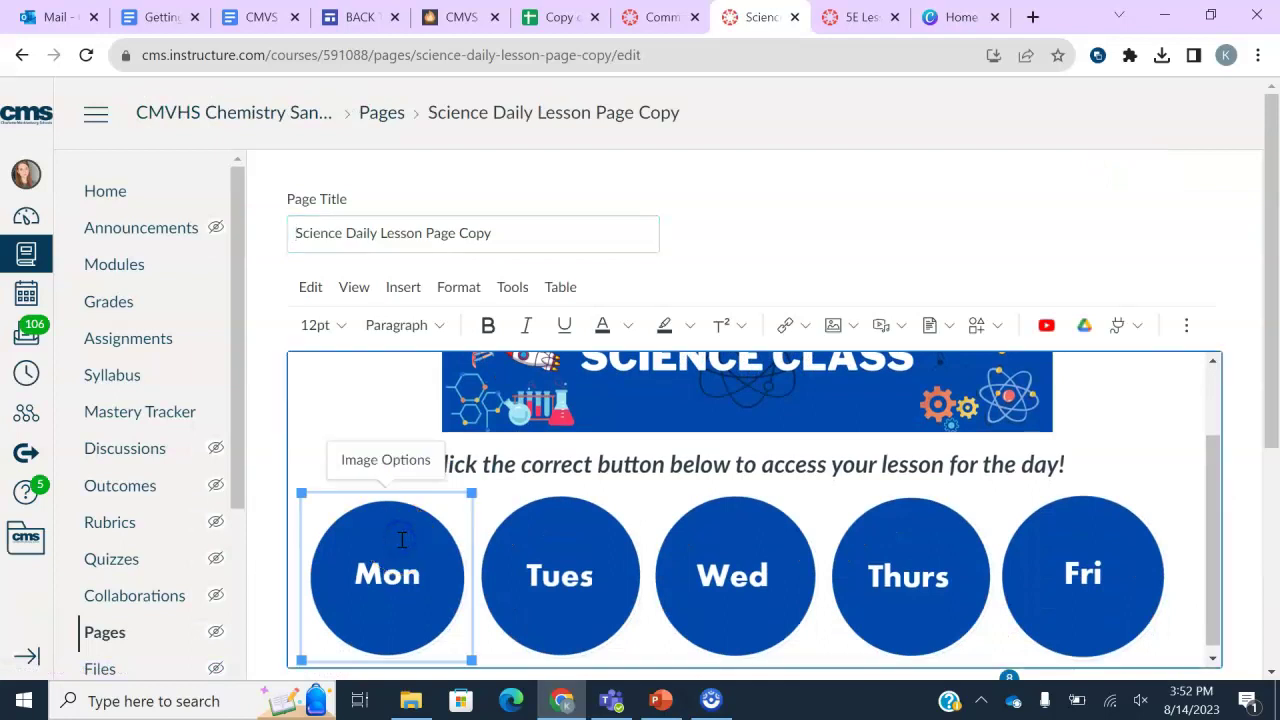
{"action": "left_click", "coordinate": [805, 325]}
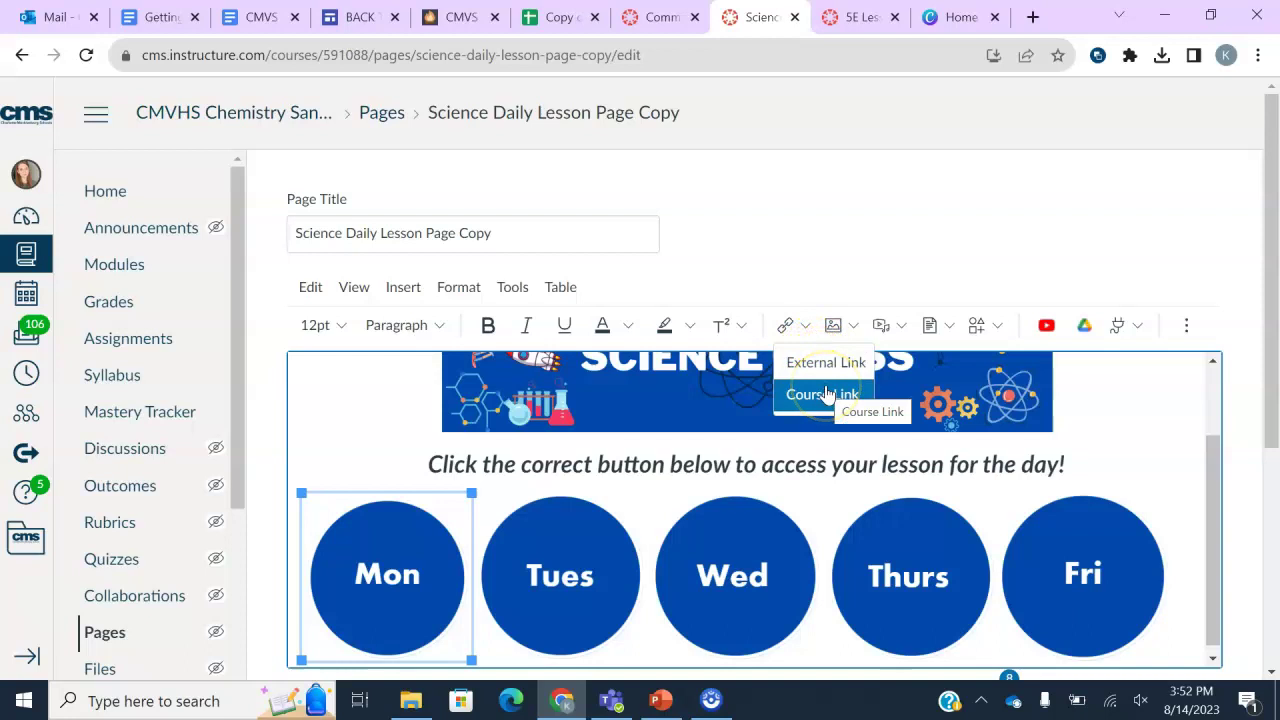
{"action": "left_click", "coordinate": [823, 394]}
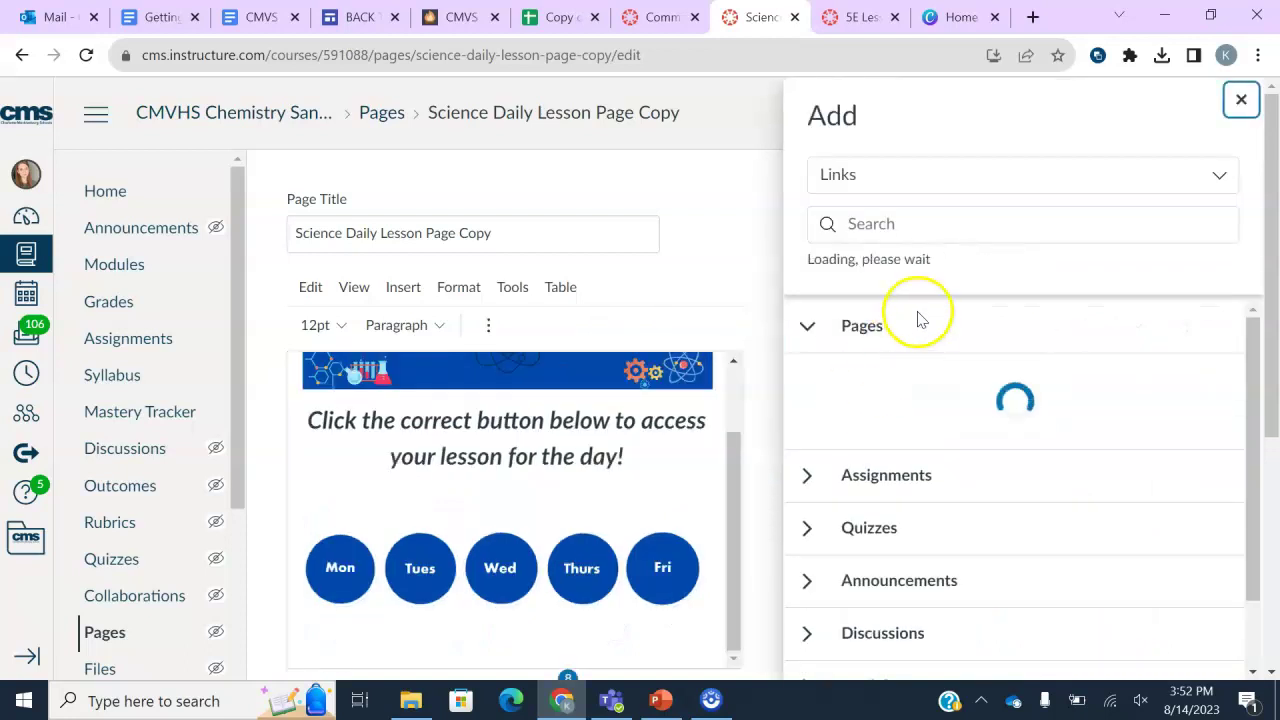
{"action": "left_click", "coordinate": [889, 229]}
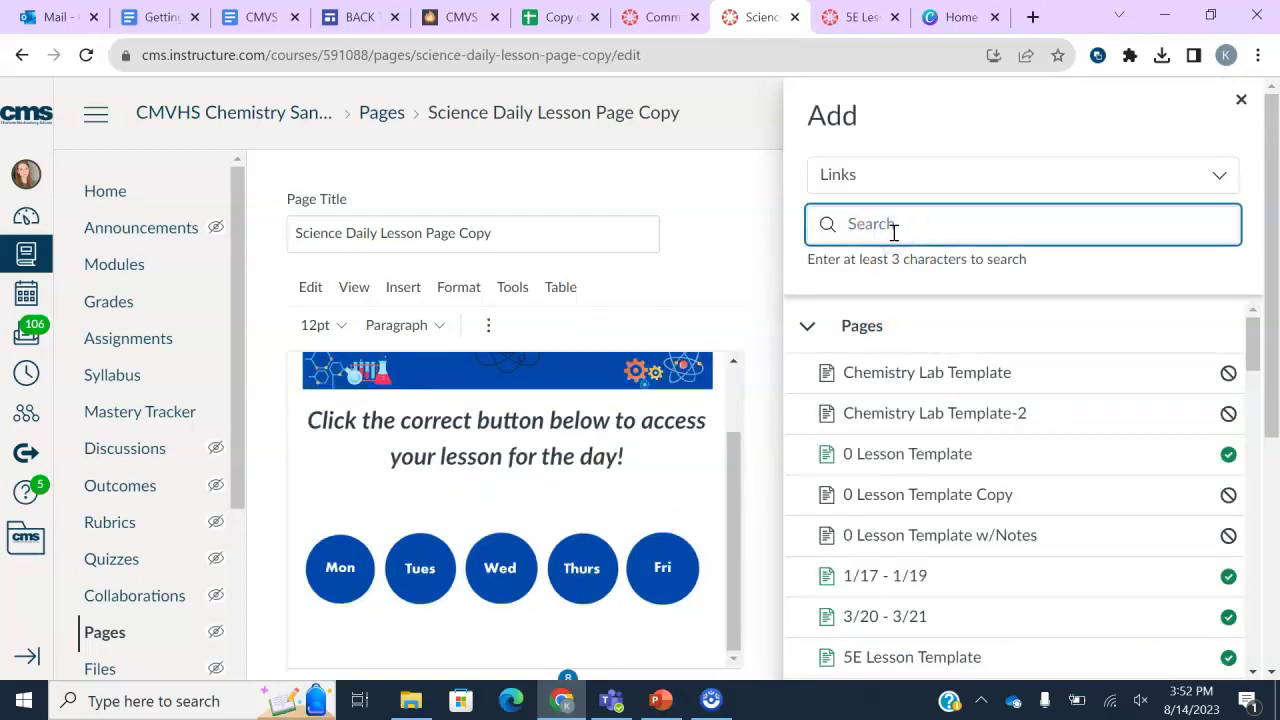
{"action": "type", "text": "5E"}
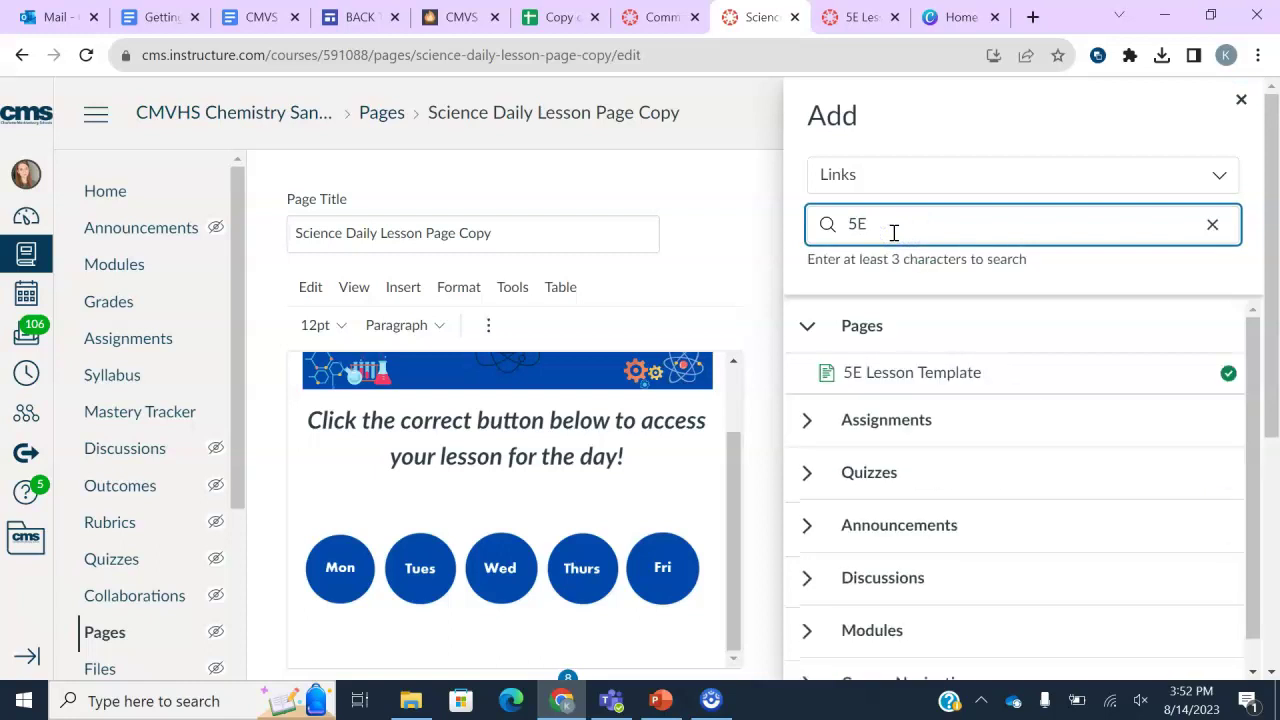
{"action": "left_click", "coordinate": [912, 372]}
{"action": "left_click", "coordinate": [1241, 99]}
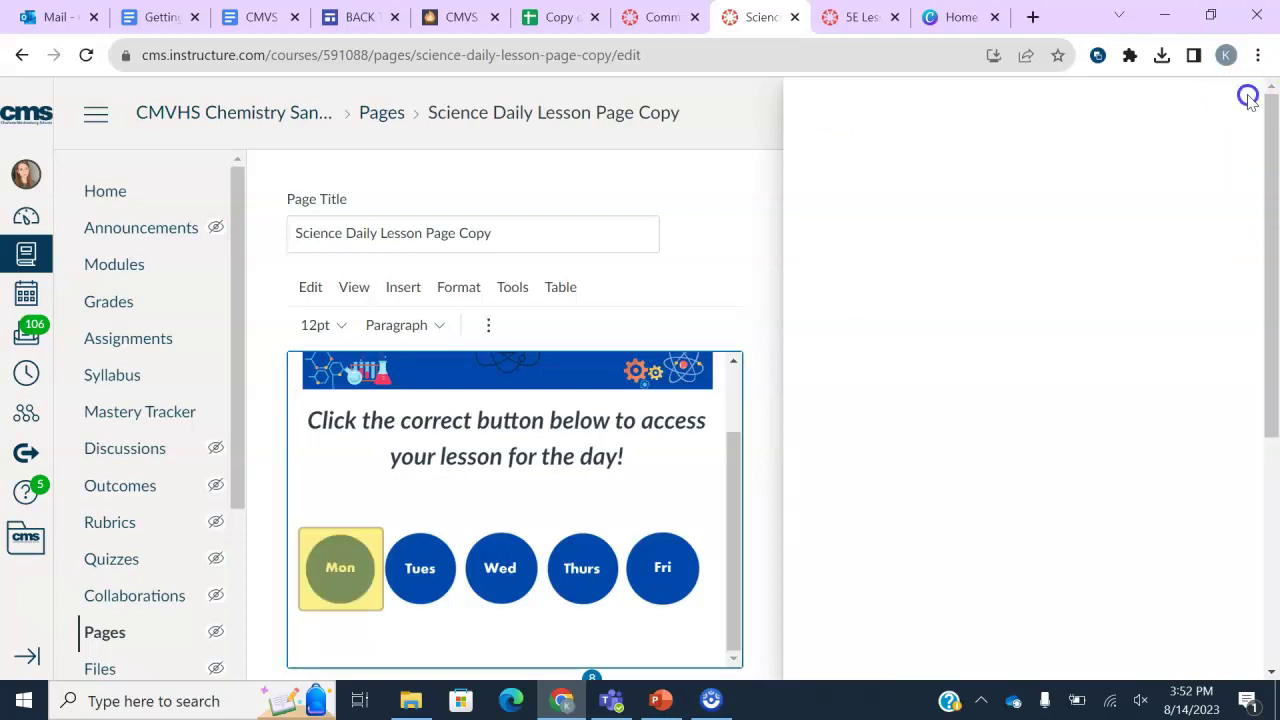
{"action": "left_click_drag", "start_coordinate": [1272, 340], "coordinate": [1217, 614]}
{"action": "left_click", "coordinate": [1217, 617]}
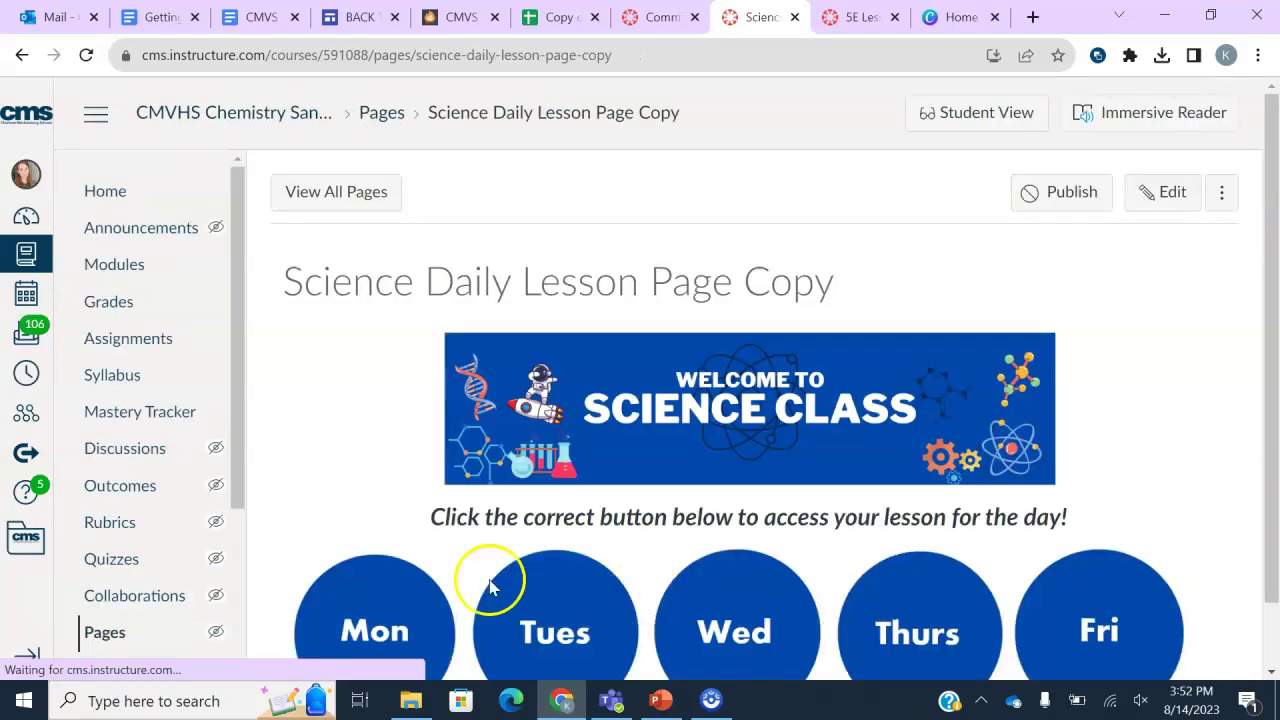
Open the Mon button's link in a new tab and view the 5E Lesson Template page
{"action": "scroll", "coordinate": [418, 565], "scroll_direction": "down", "scroll_amount": 1}
{"action": "right_click", "coordinate": [418, 565]}
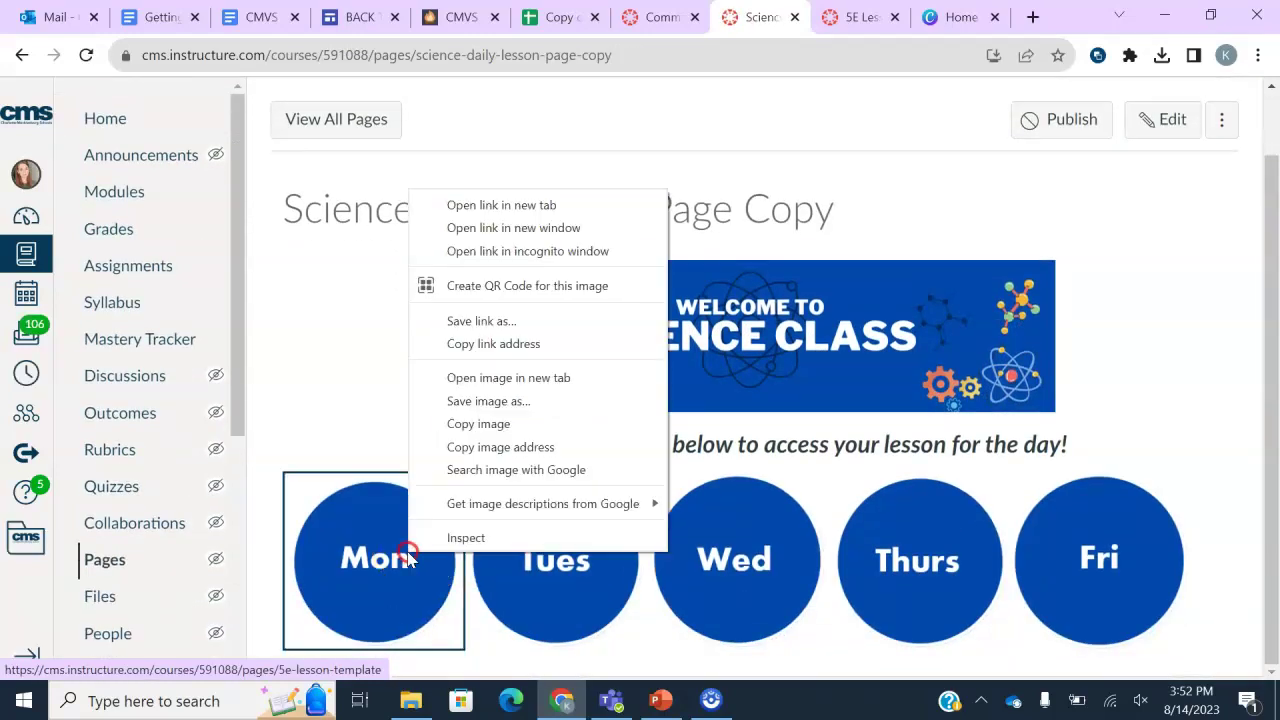
{"action": "left_click", "coordinate": [472, 200]}
{"action": "left_click", "coordinate": [870, 17]}
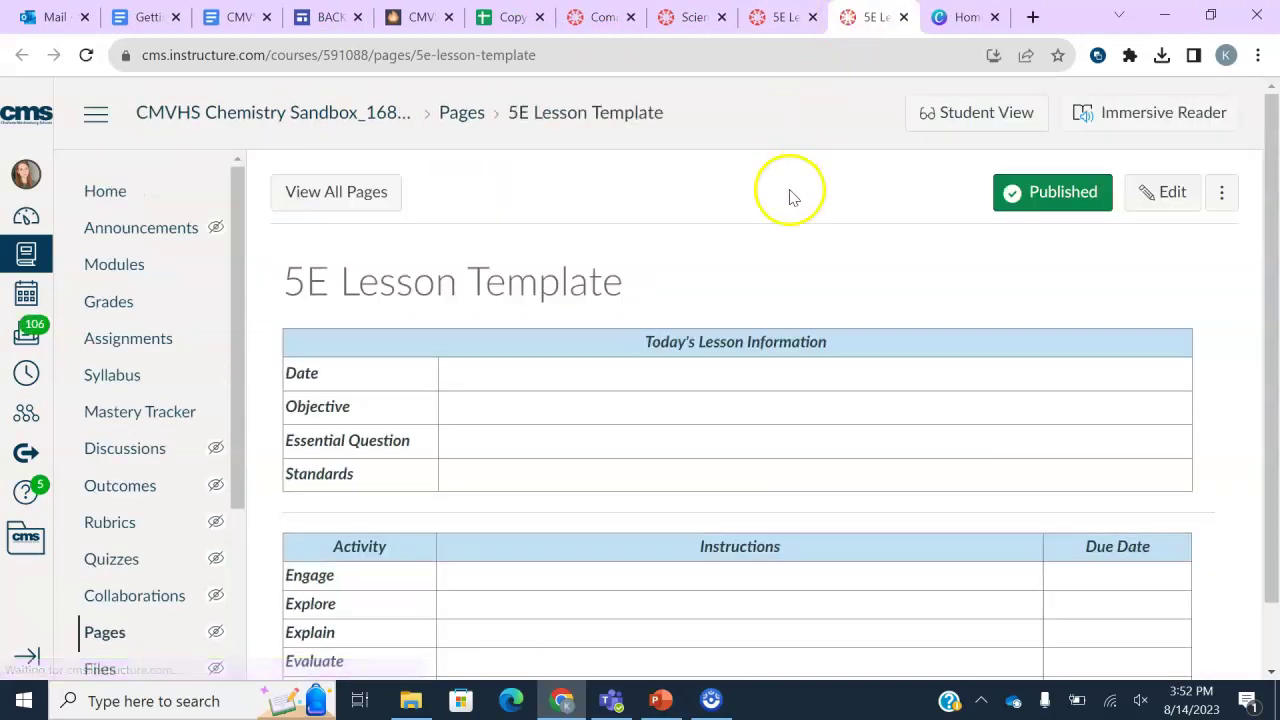
{"action": "scroll", "coordinate": [1276, 312], "scroll_direction": "down", "scroll_amount": 1}
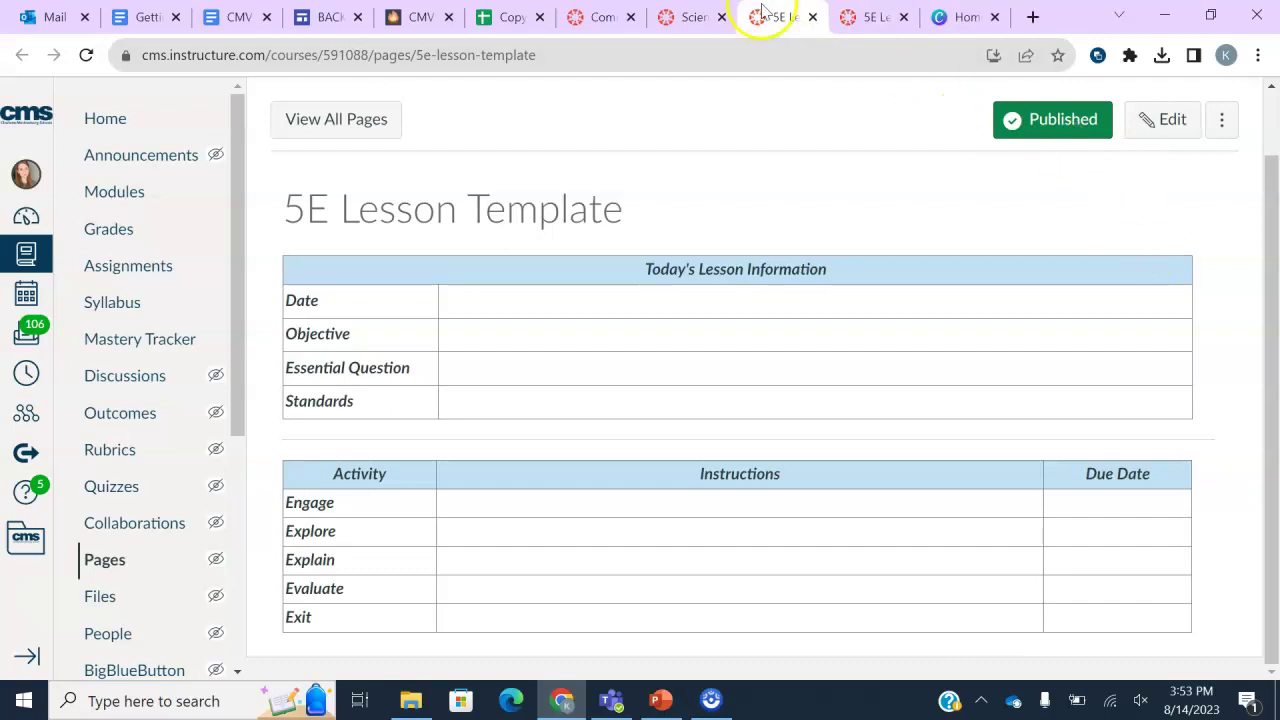
Go back to the Science Daily Lesson Page Copy page
{"action": "left_click", "coordinate": [692, 17]}
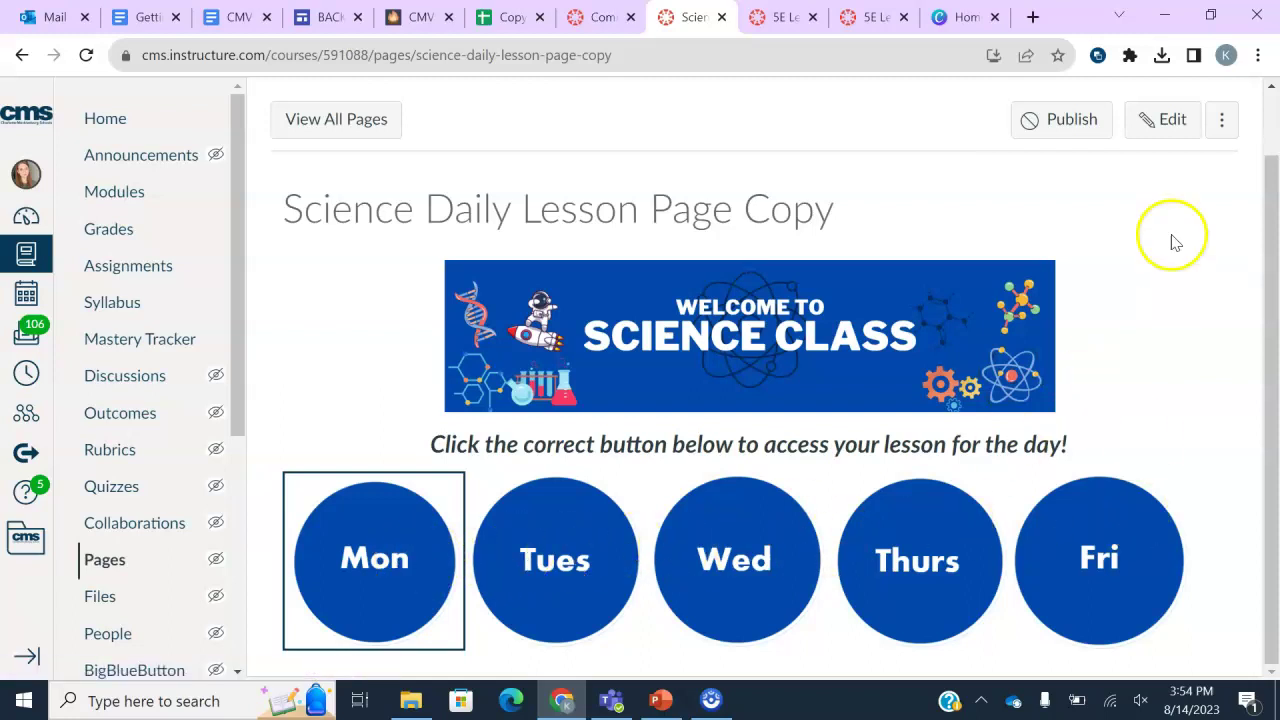
Edit the page and insert a 5-column, 1-row table right after the Fri button
{"action": "left_click", "coordinate": [1163, 120]}
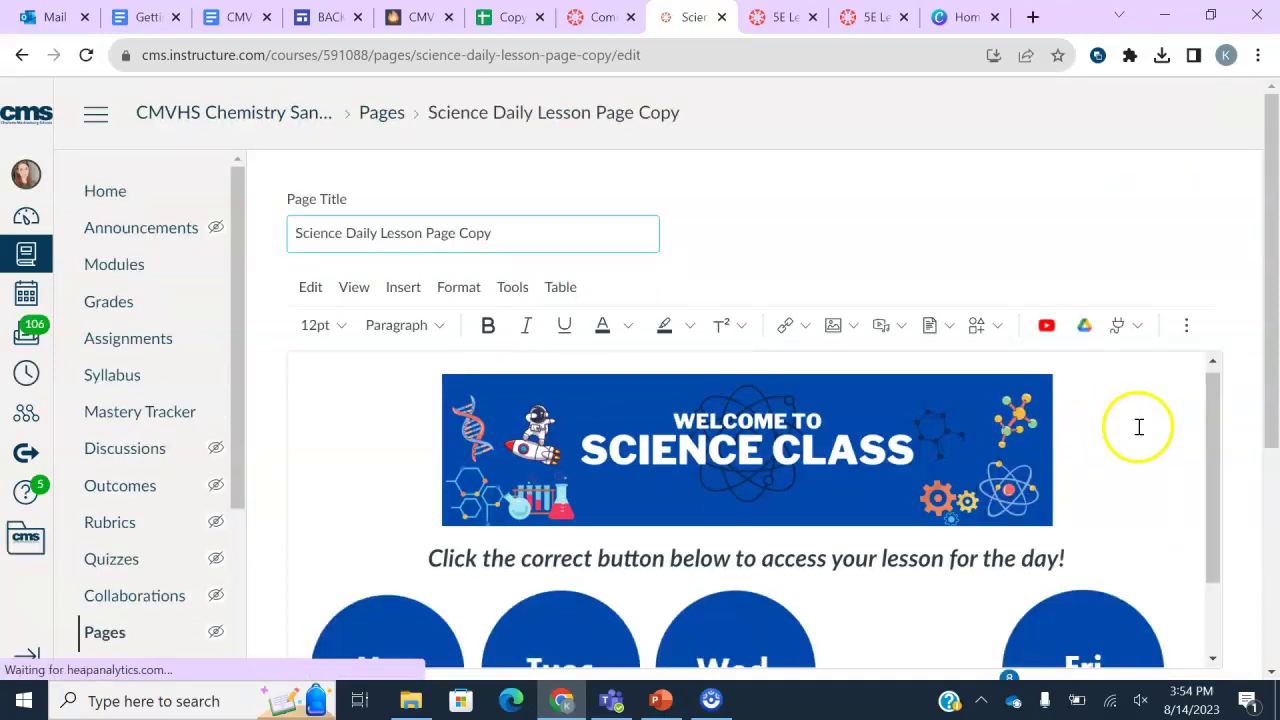
{"action": "scroll", "coordinate": [1154, 449], "scroll_direction": "down", "scroll_amount": 2}
{"action": "left_click", "coordinate": [1188, 545]}
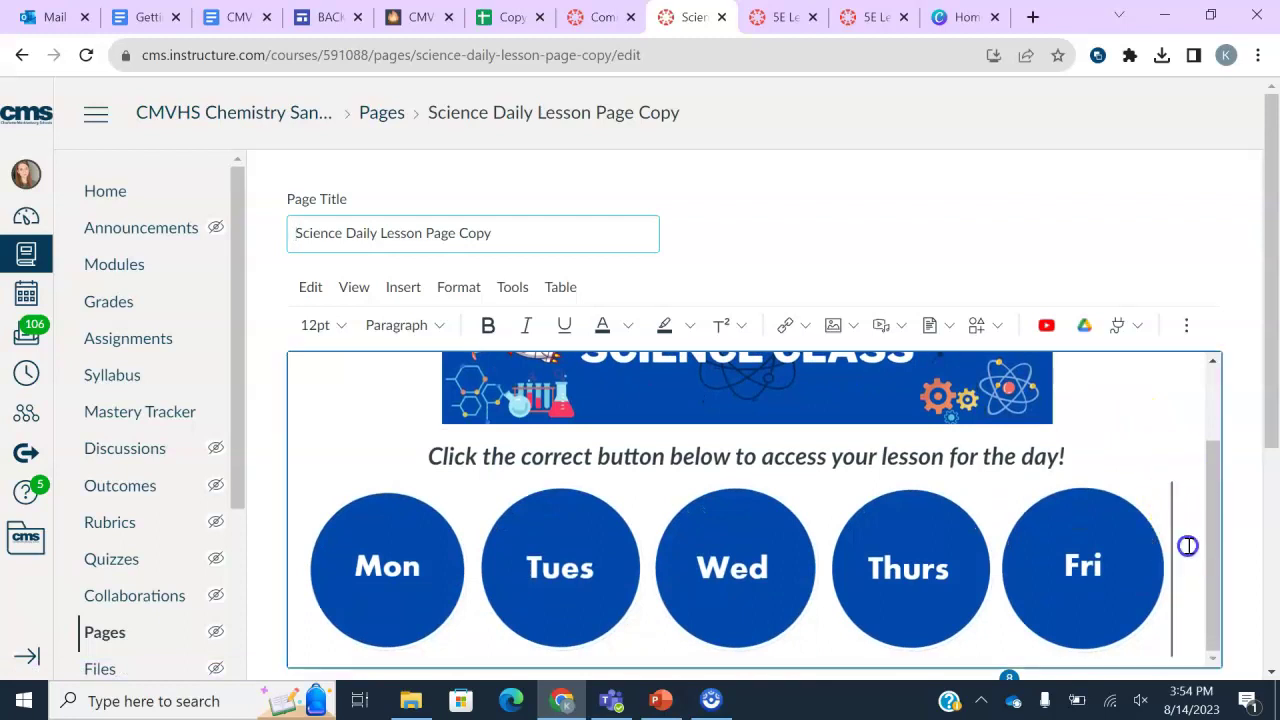
{"action": "scroll", "coordinate": [1188, 549], "scroll_direction": "down", "scroll_amount": 1}
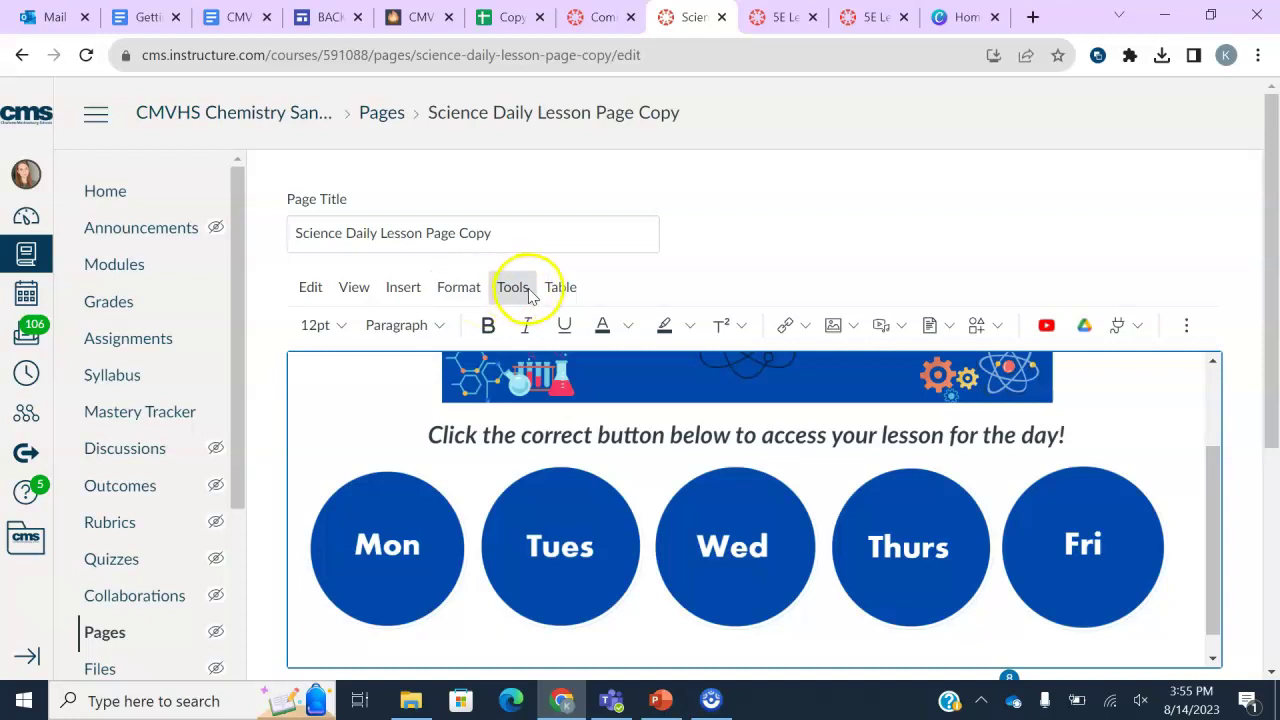
{"action": "left_click", "coordinate": [561, 290]}
{"action": "mouse_move", "coordinate": [586, 325]}
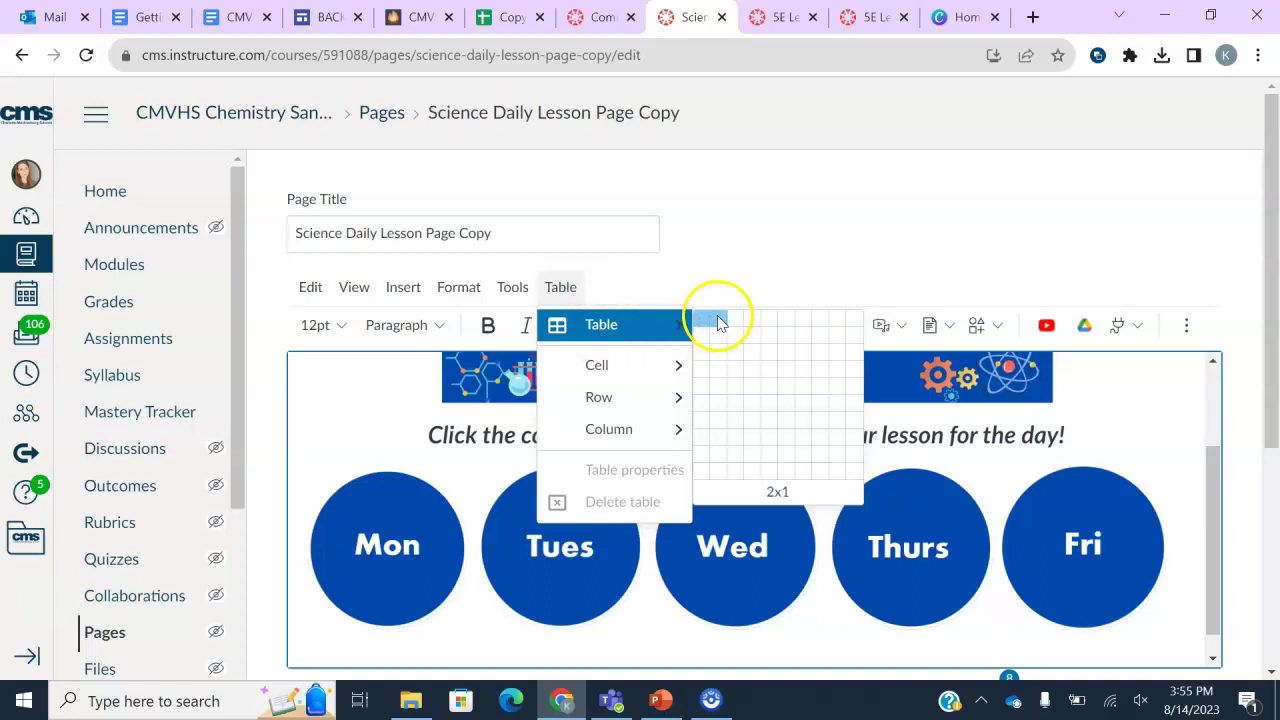
{"action": "left_click", "coordinate": [764, 320]}
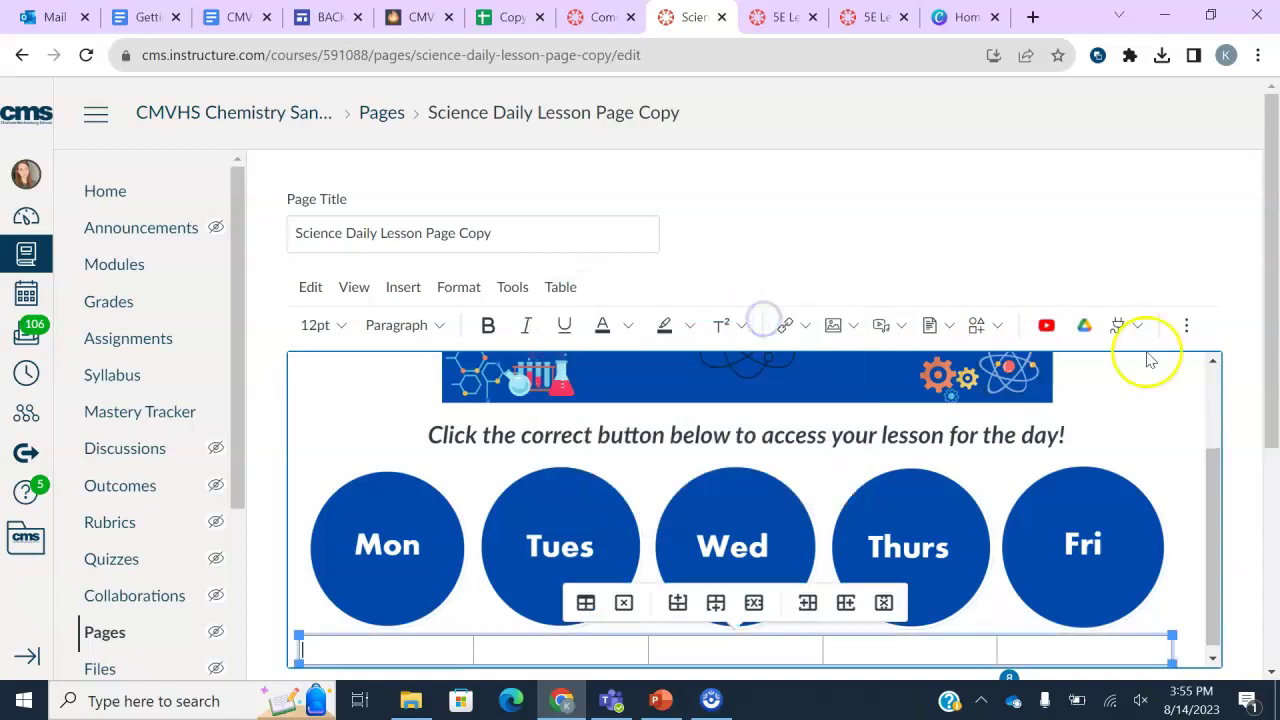
{"action": "scroll", "coordinate": [1257, 367], "scroll_direction": "down", "scroll_amount": 1}
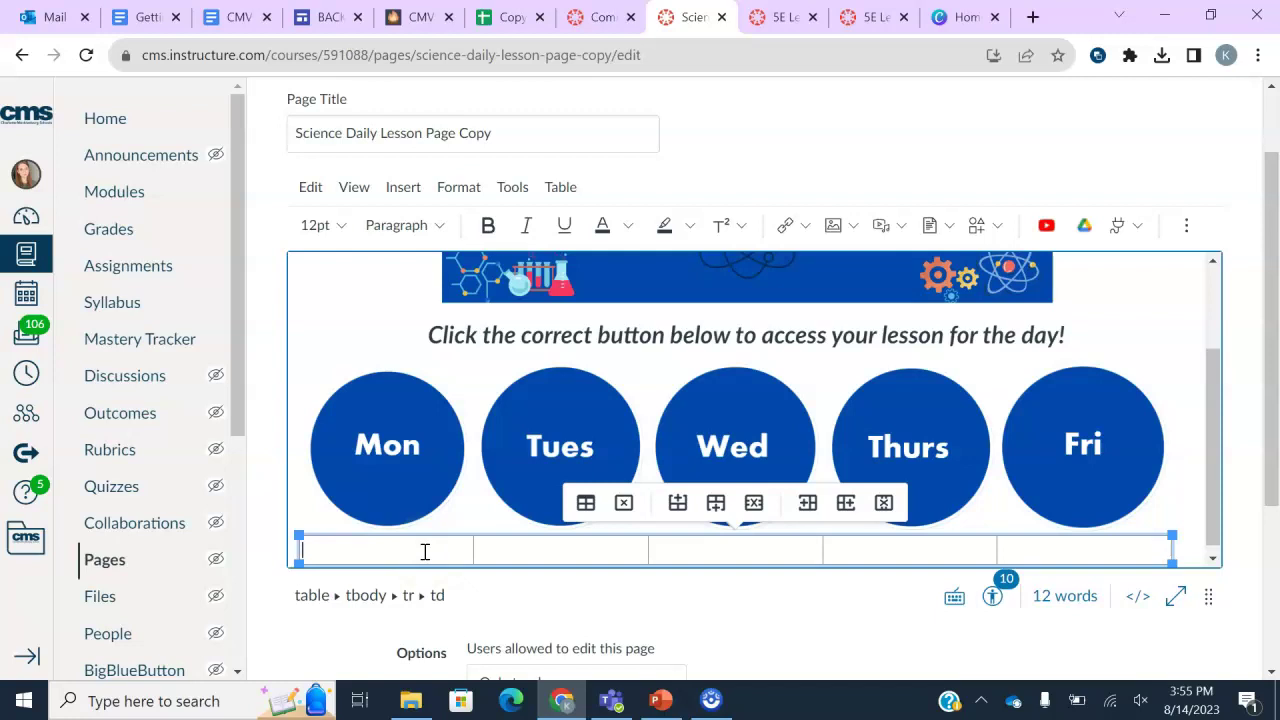
Replace the second unit button's 'Your Text' placeholder with 'Unit 1: The Atom'
{"action": "mouse_move", "coordinate": [660, 698]}
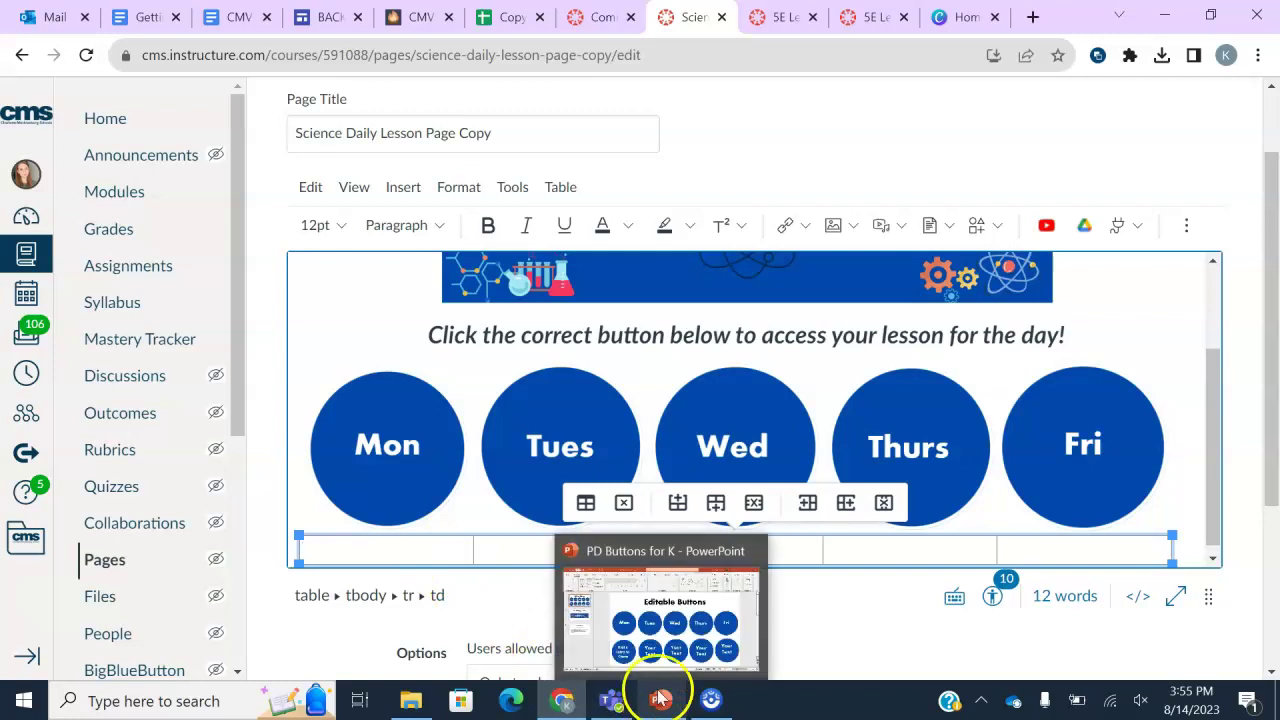
{"action": "left_click", "coordinate": [657, 632]}
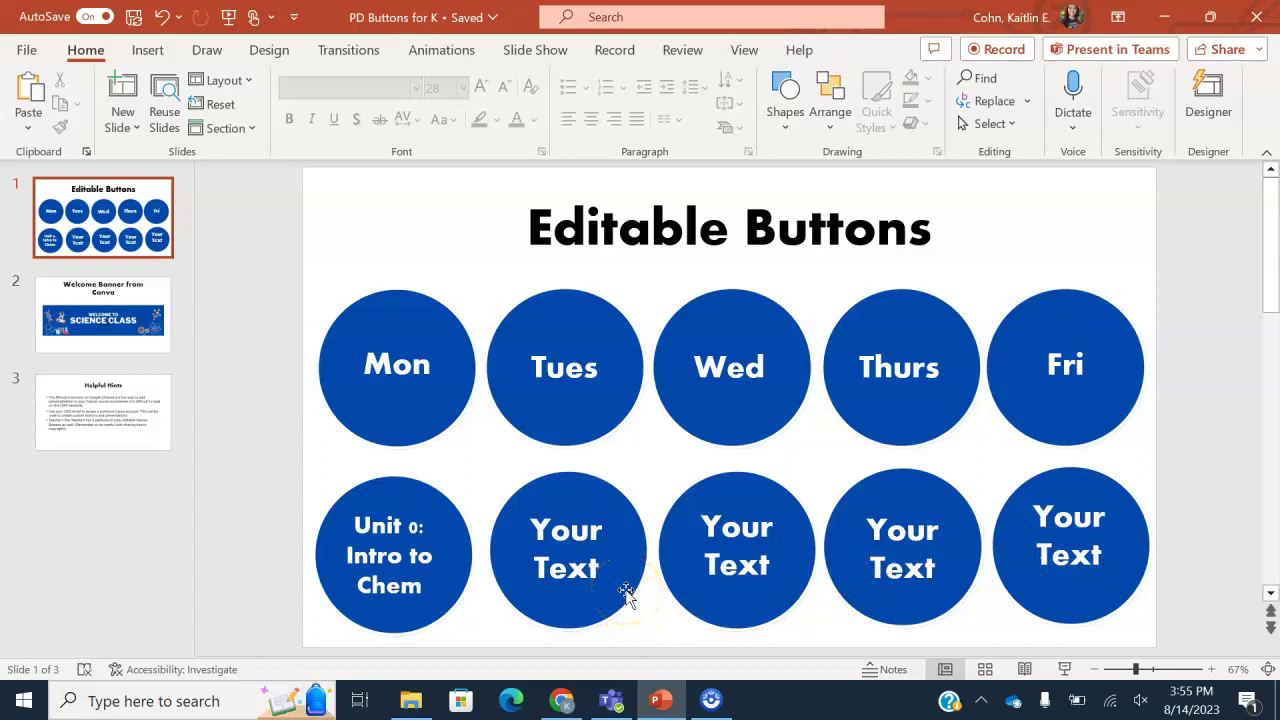
{"action": "left_click", "coordinate": [594, 572]}
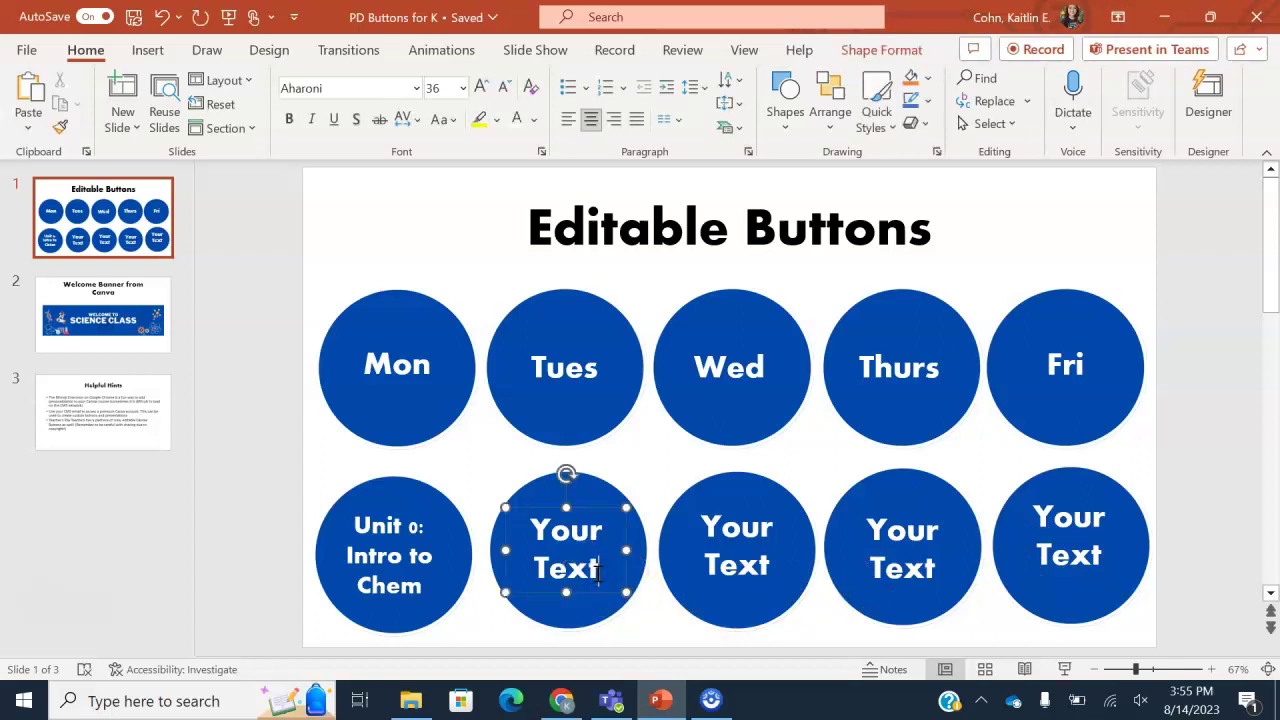
{"action": "triple_click", "coordinate": [580, 567]}
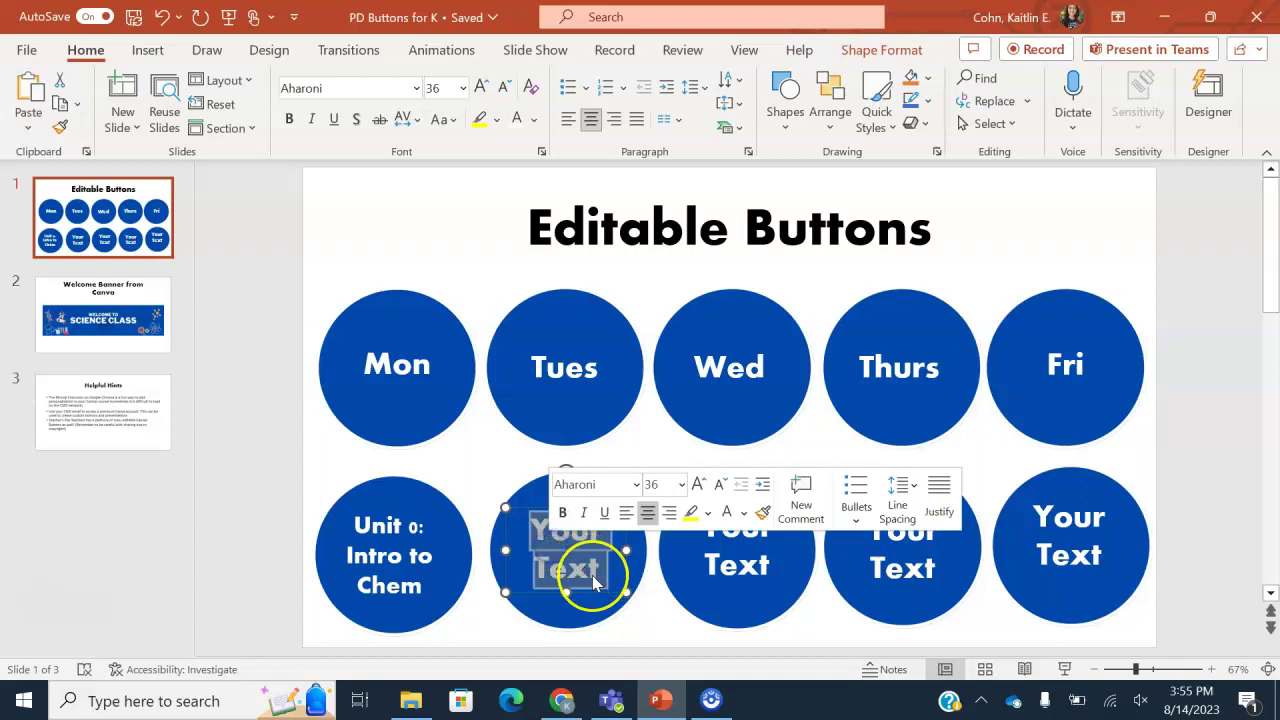
{"action": "type", "text": "Uni"}
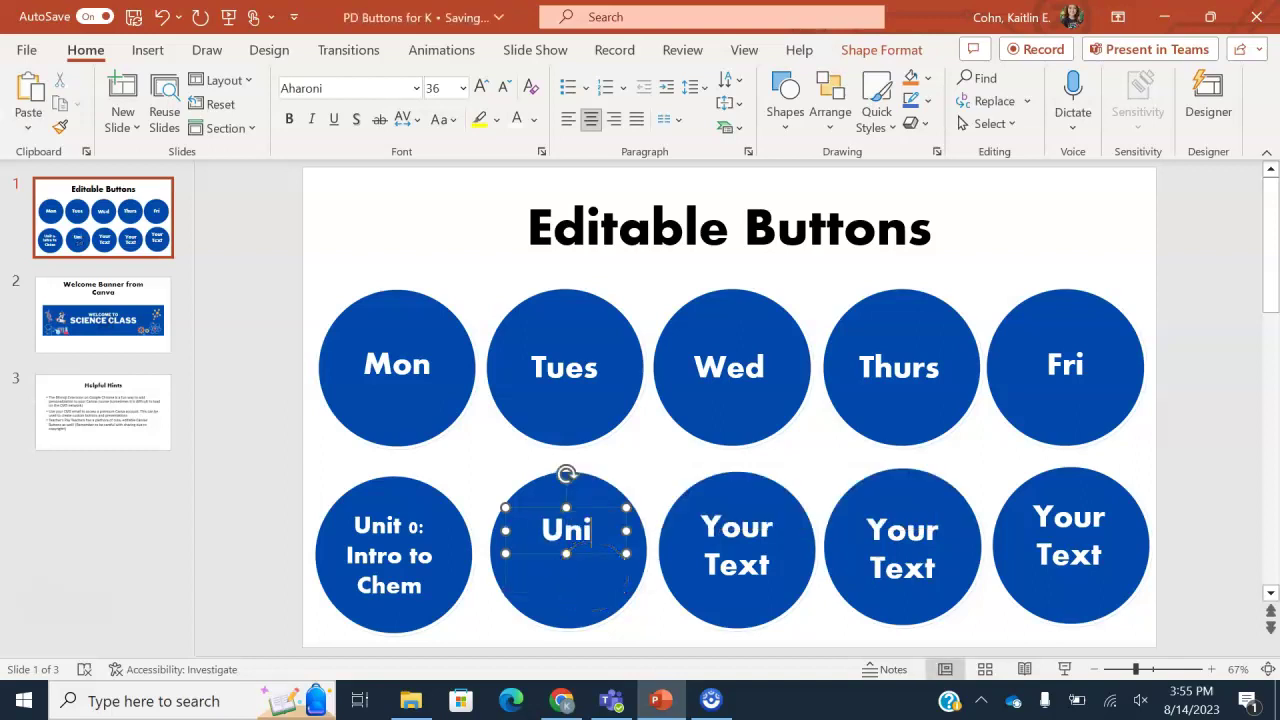
{"action": "type", "text": "t"}
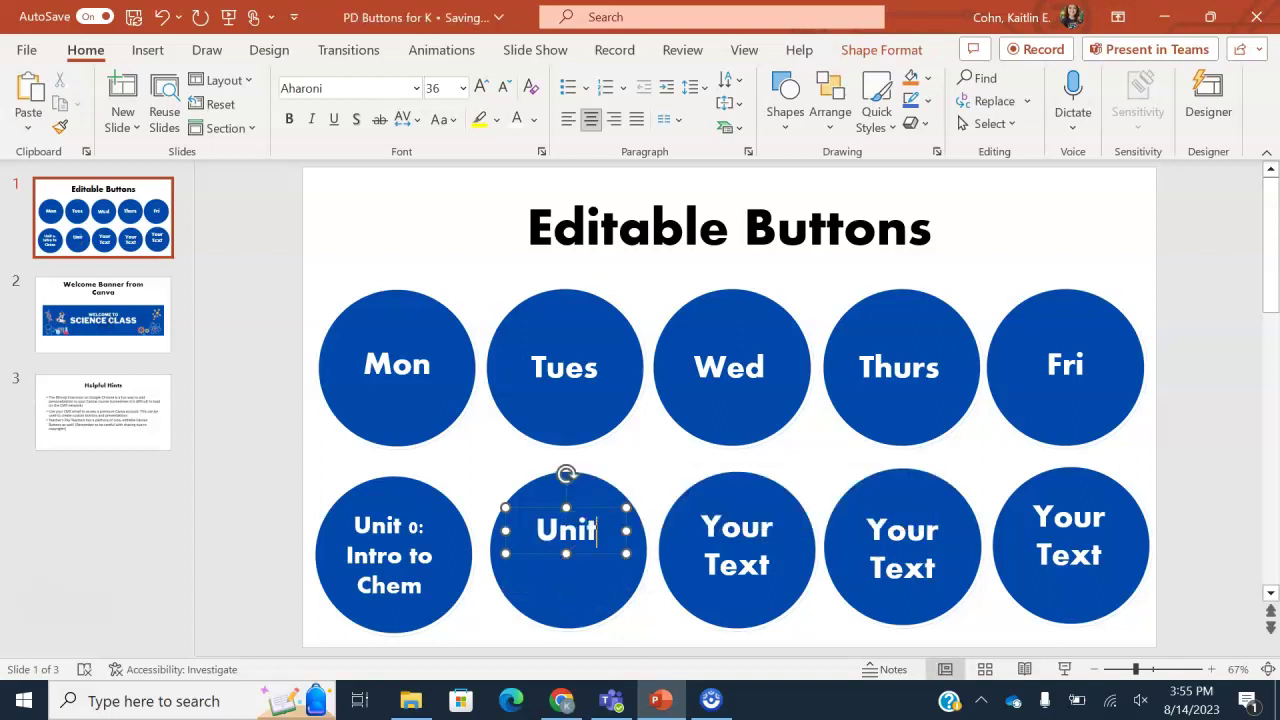
{"action": "type", "text": " 1"}
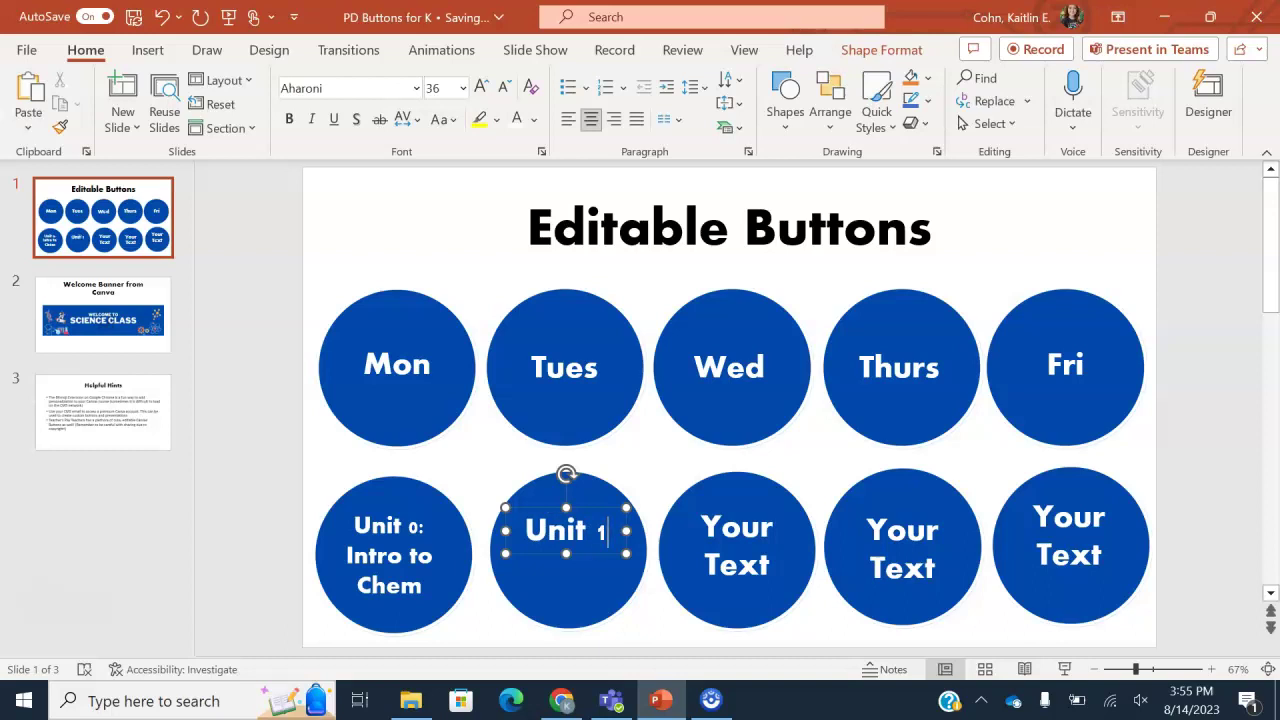
{"action": "type", "text": ": The Atom"}
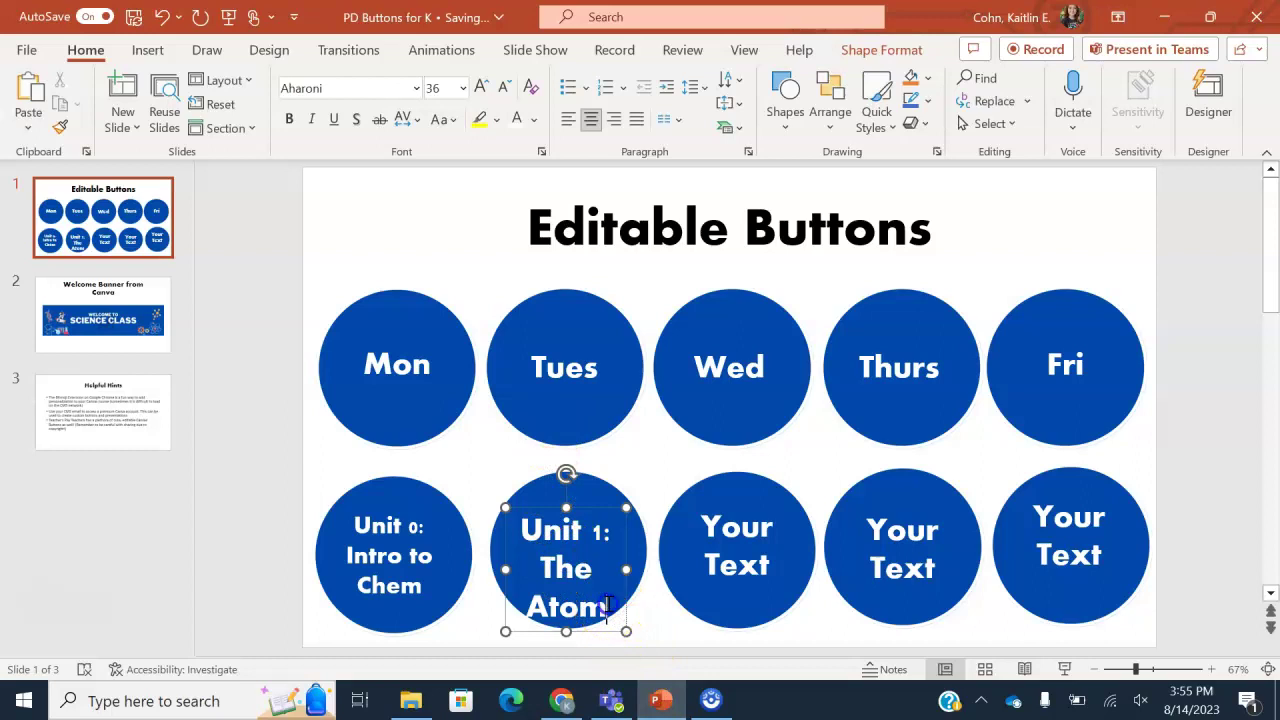
Shrink the label to 28 point and nudge it up to centre it in the circle
{"action": "left_click_drag", "start_coordinate": [608, 608], "coordinate": [552, 537]}
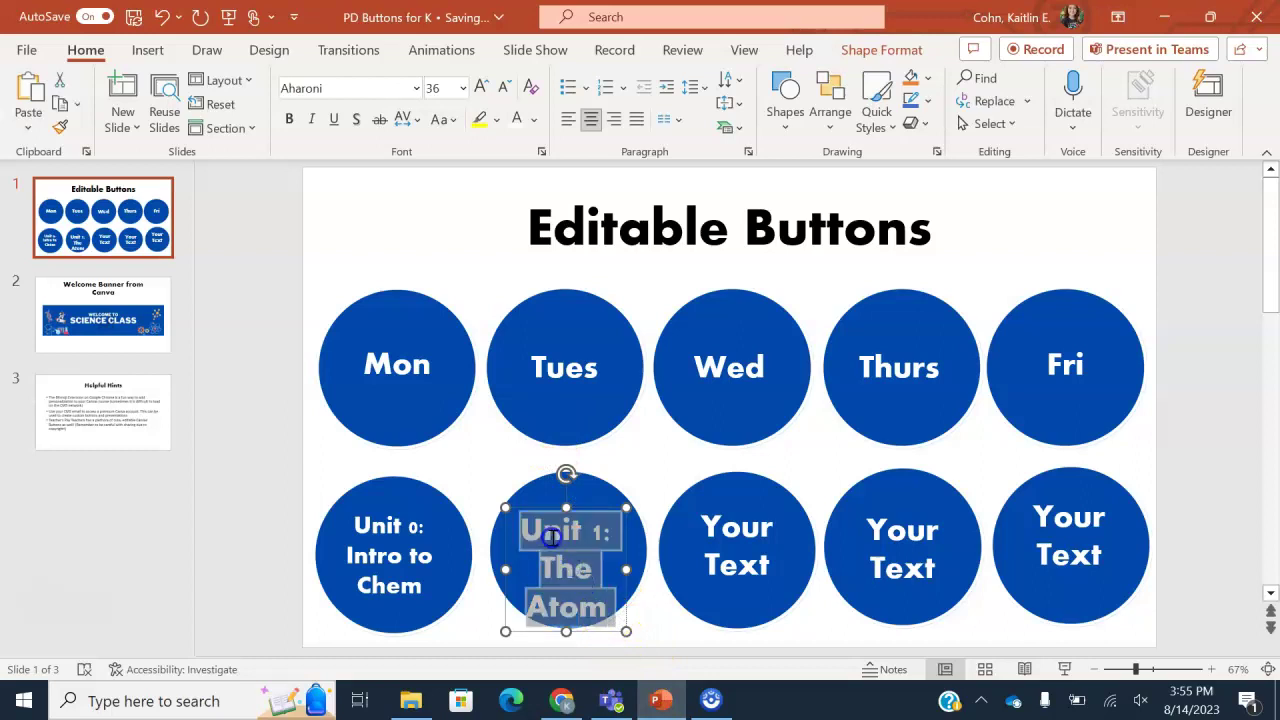
{"action": "left_click", "coordinate": [506, 89]}
{"action": "left_click", "coordinate": [506, 89]}
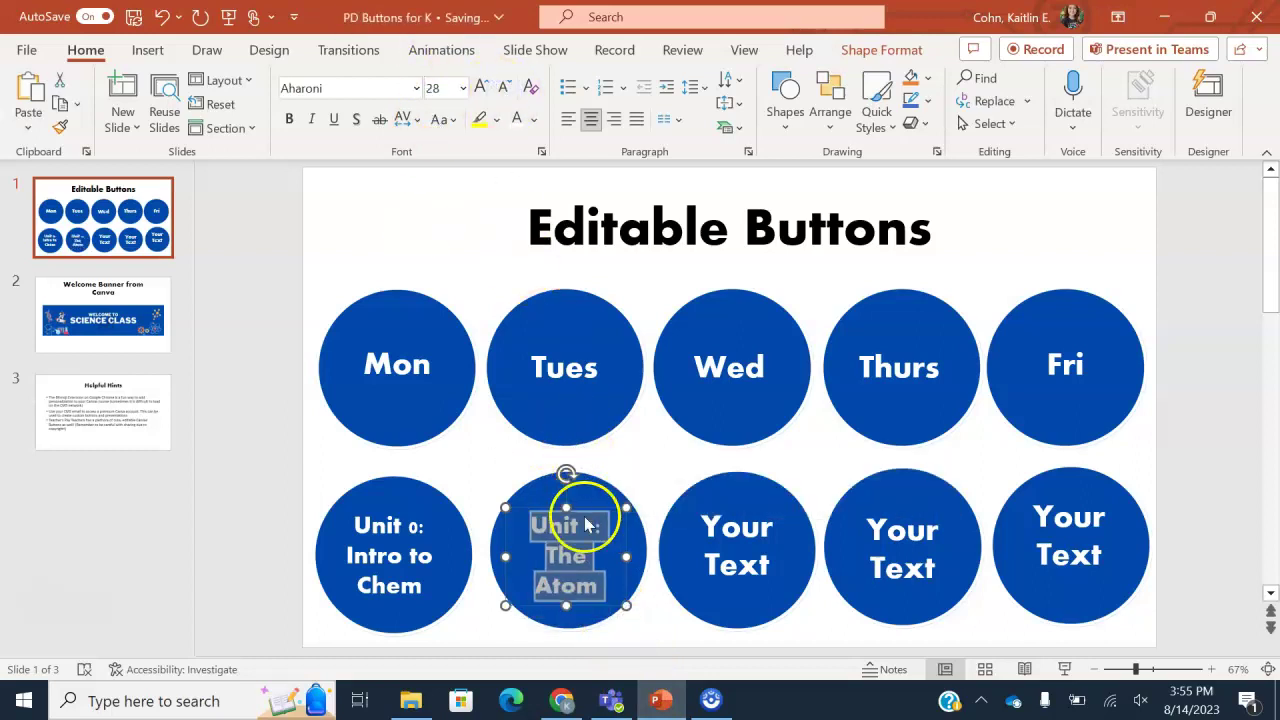
{"action": "left_click_drag", "start_coordinate": [582, 512], "coordinate": [588, 503]}
Launch Snipping Tool and capture a rectangular snip of the Unit 1: The Atom button
{"action": "left_click", "coordinate": [1214, 357]}
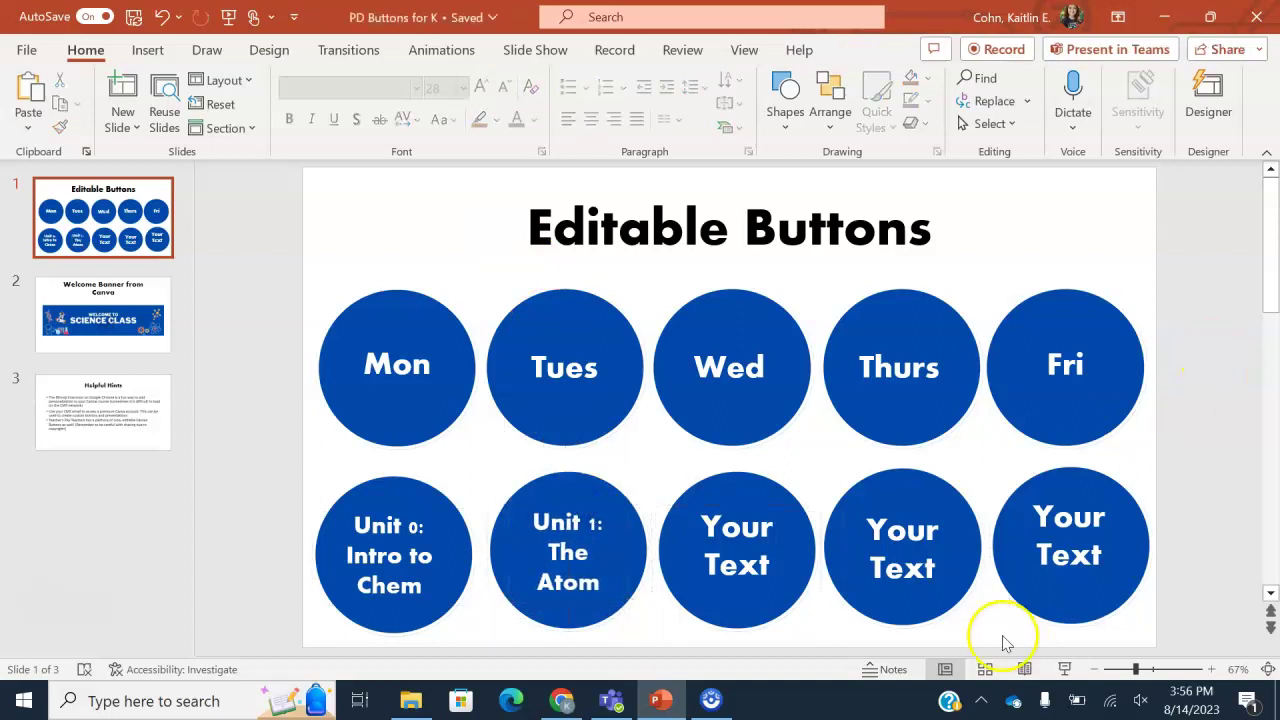
{"action": "left_click", "coordinate": [152, 700]}
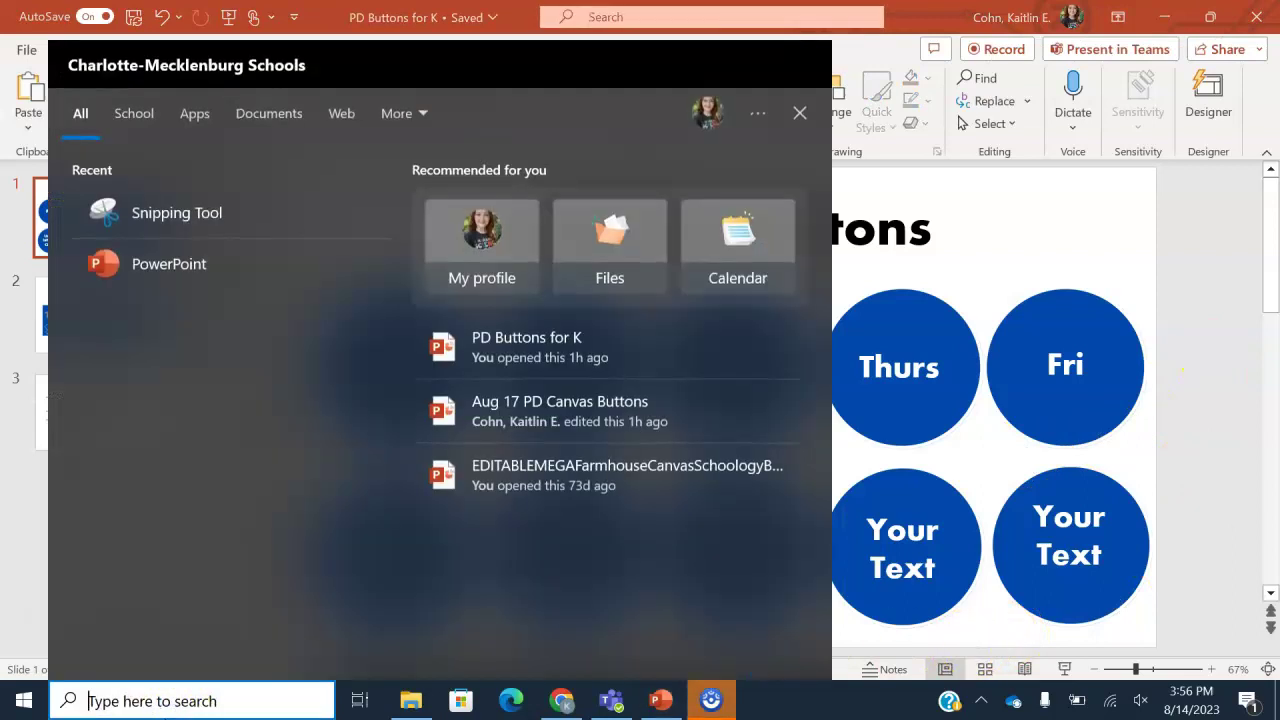
{"action": "type", "text": "snipp"}
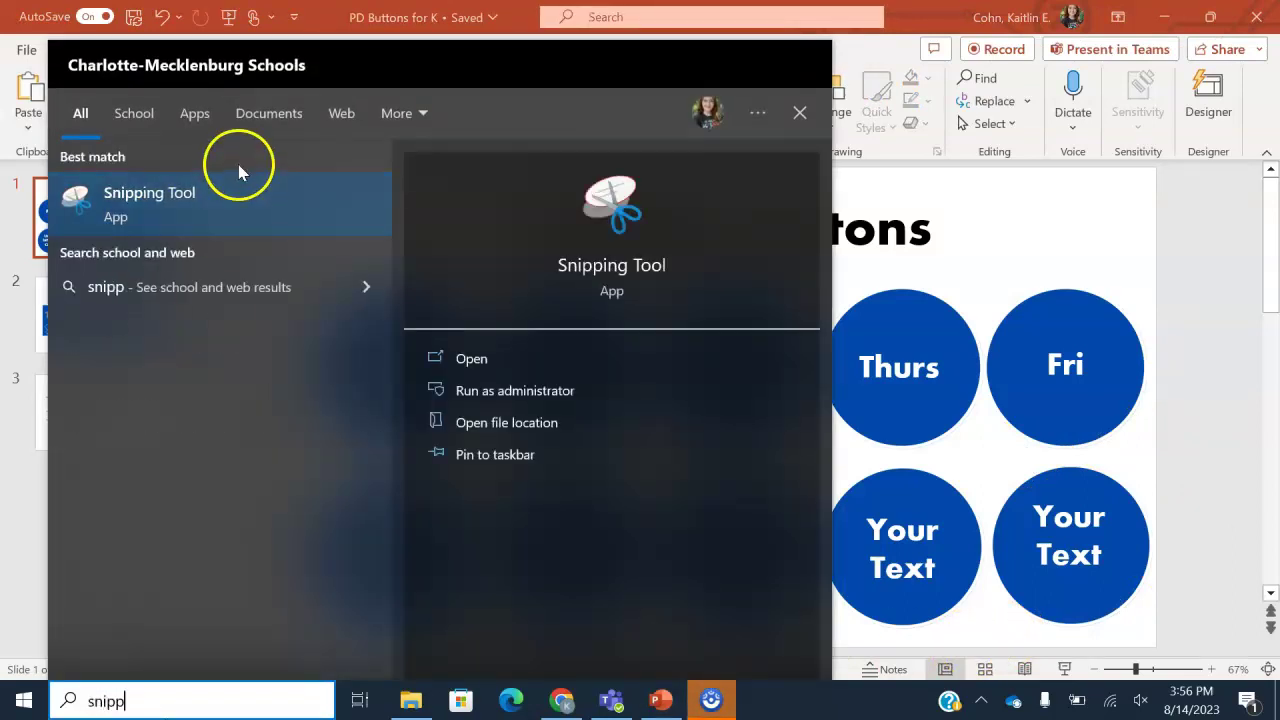
{"action": "left_click", "coordinate": [234, 190]}
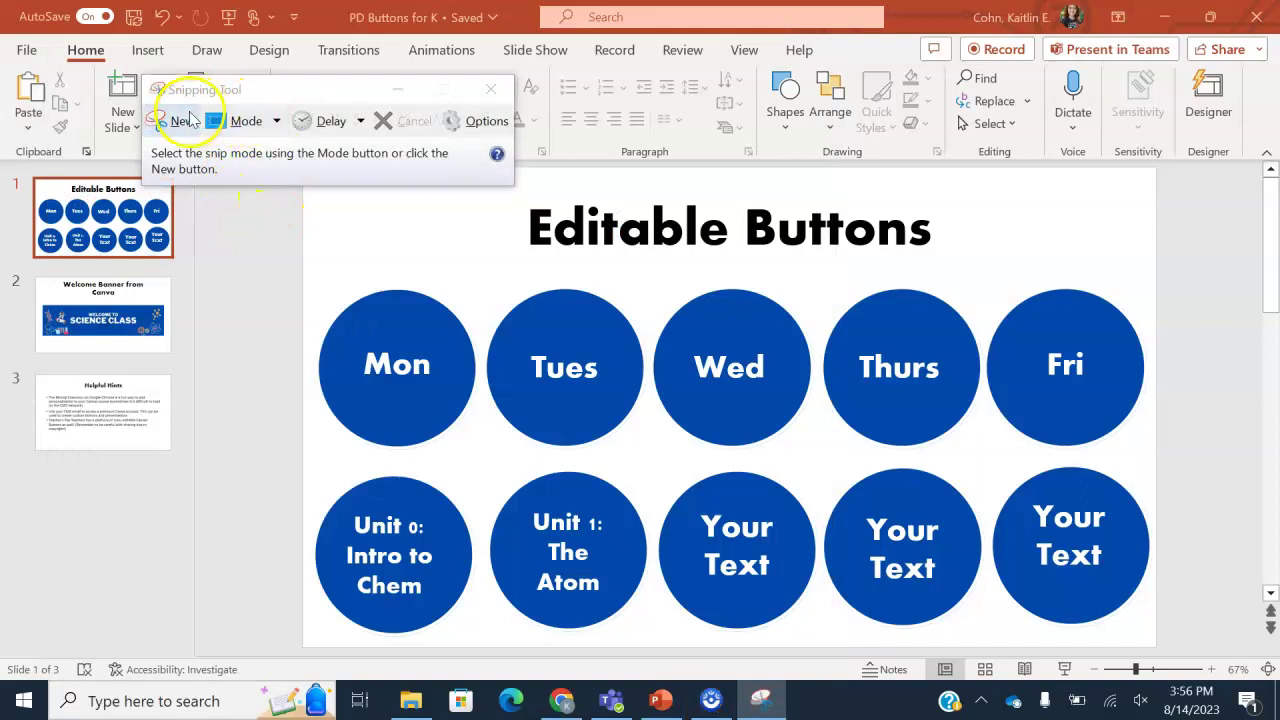
{"action": "left_click", "coordinate": [182, 120]}
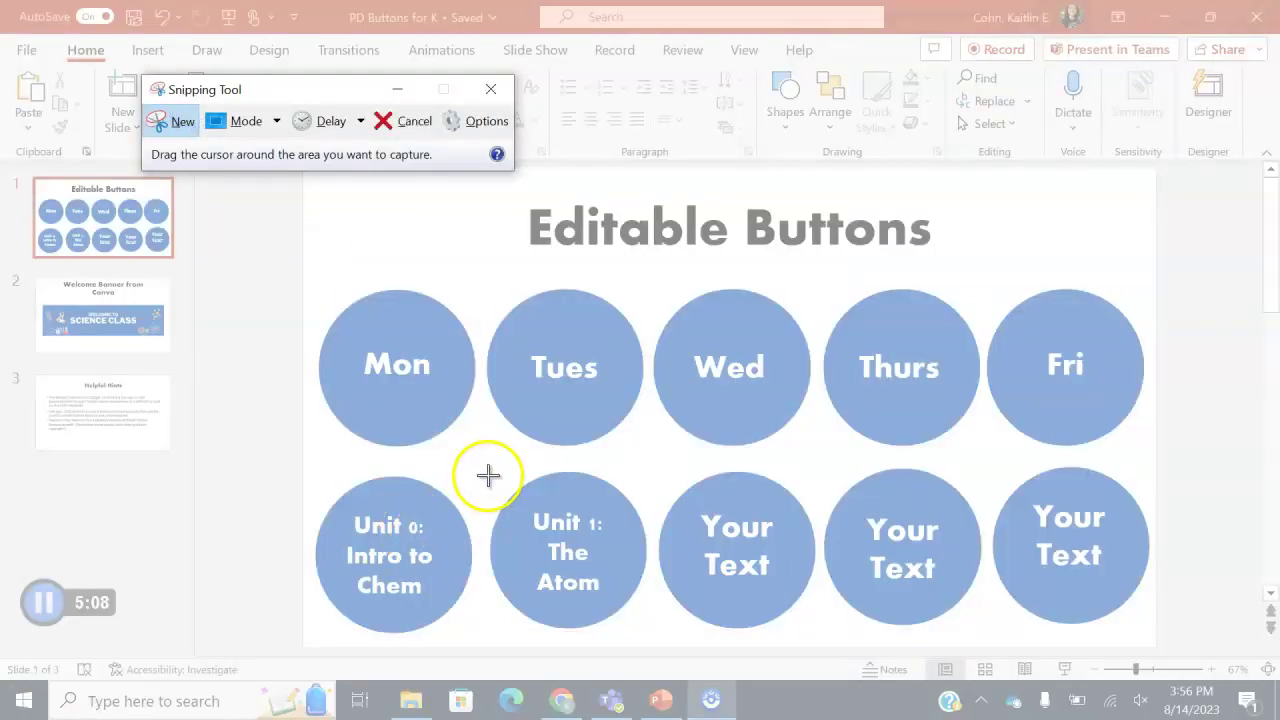
{"action": "left_click_drag", "start_coordinate": [481, 471], "coordinate": [653, 631]}
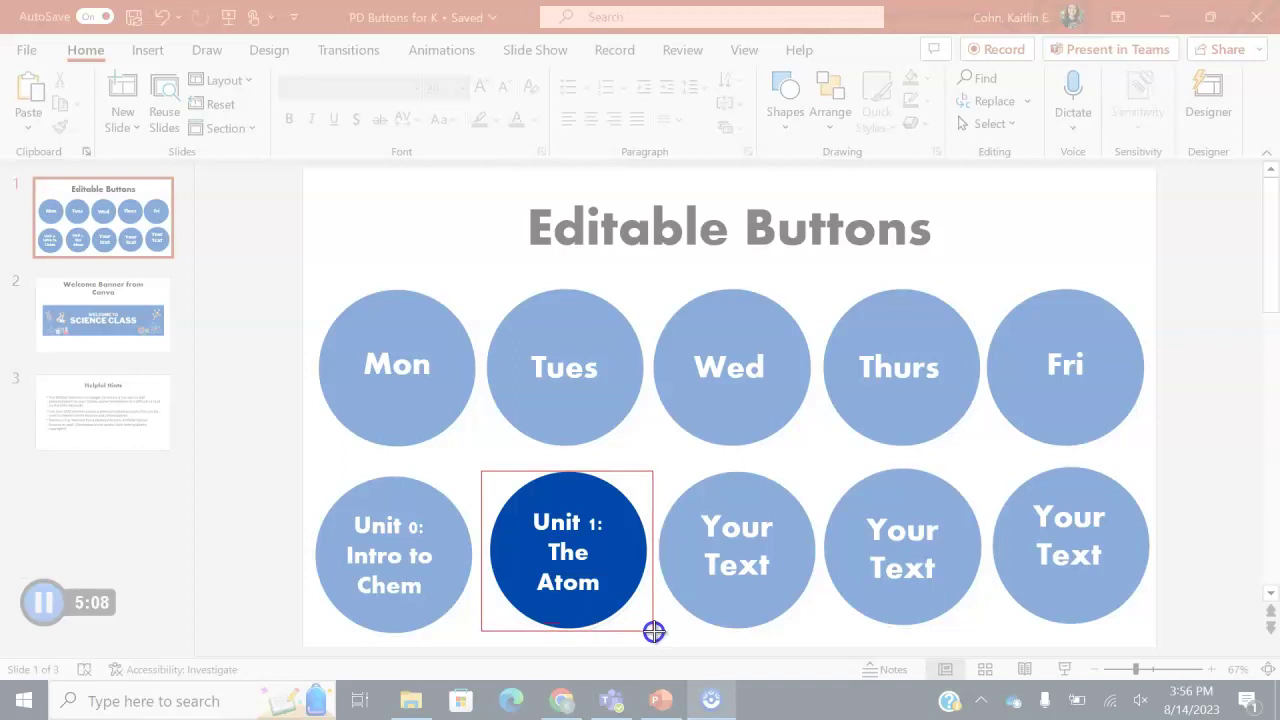
{"action": "left_click_drag", "start_coordinate": [654, 633], "coordinate": [654, 633]}
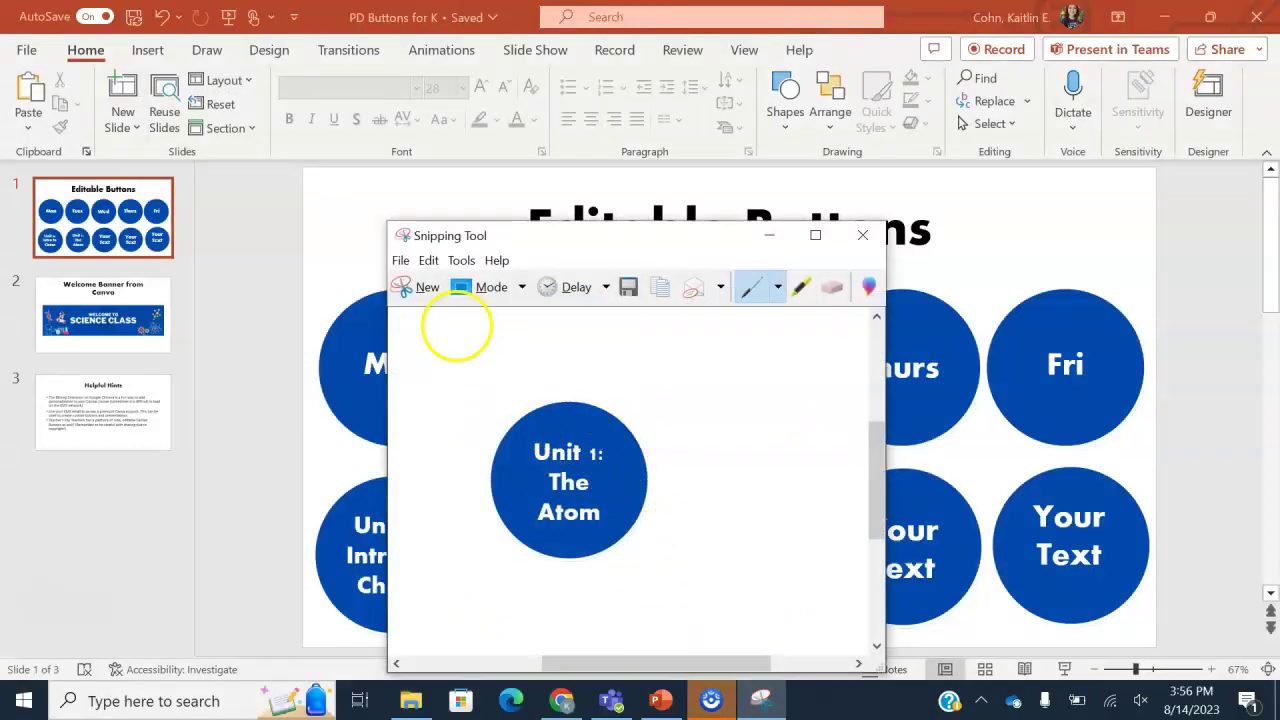
Save the snip as a PNG named 'U1 The Atom' in the Aug 17 PD folder
{"action": "left_click", "coordinate": [402, 262]}
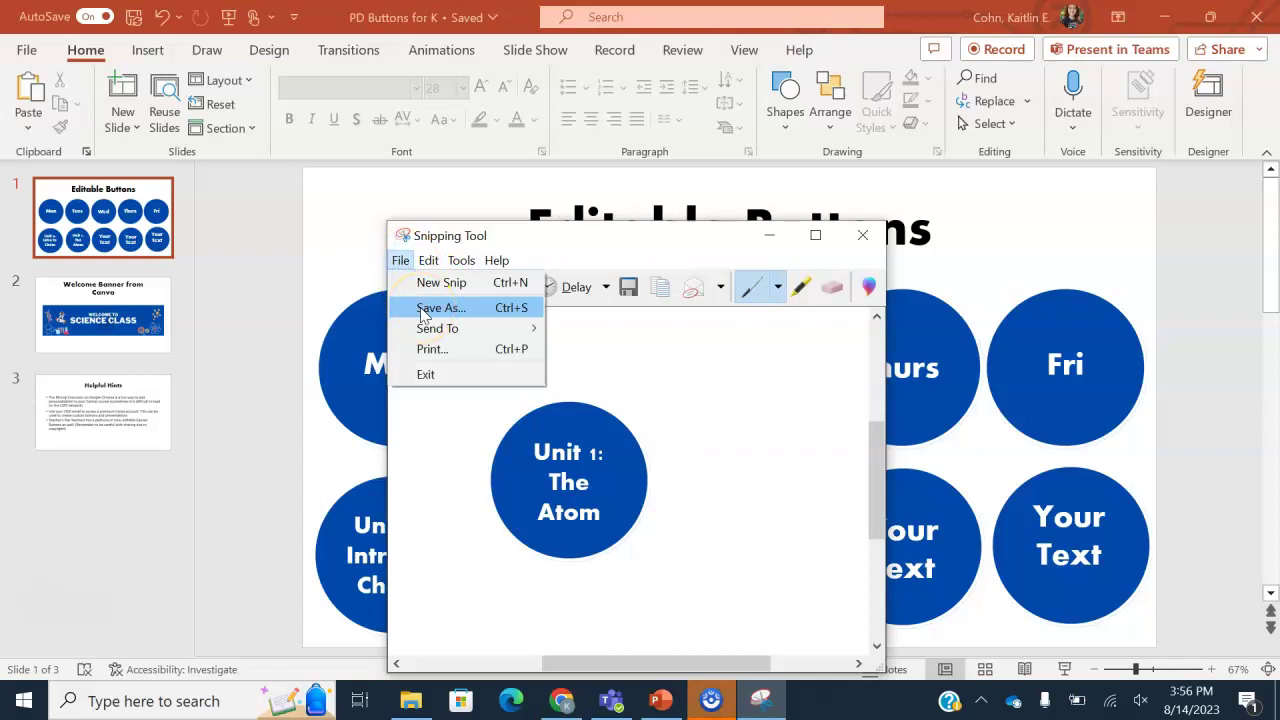
{"action": "left_click", "coordinate": [424, 310]}
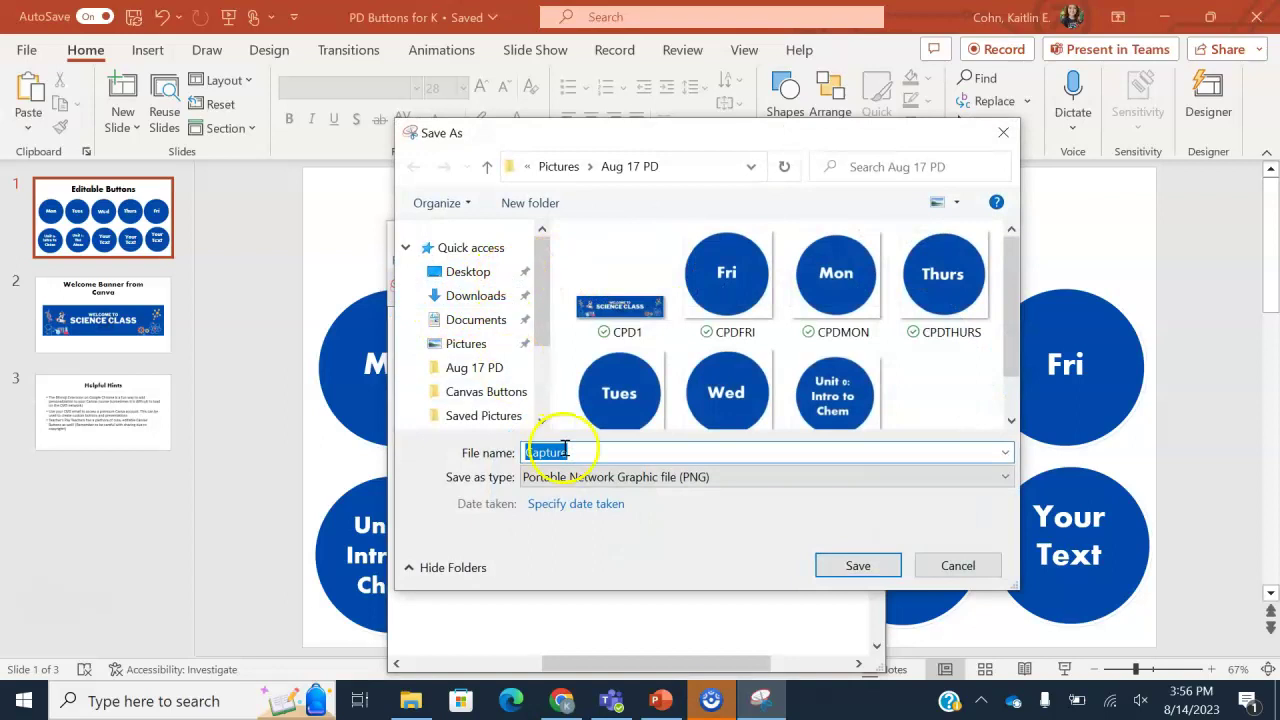
{"action": "type", "text": "U1 The Atom"}
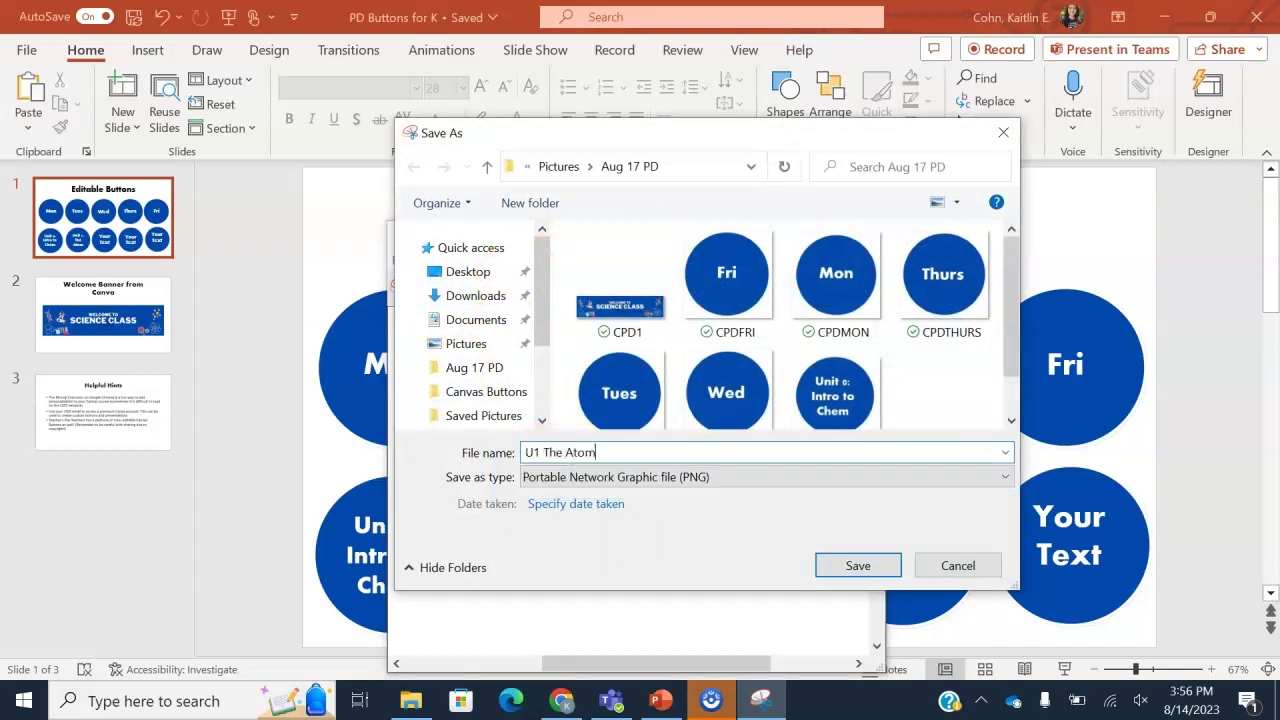
{"action": "left_click", "coordinate": [857, 566]}
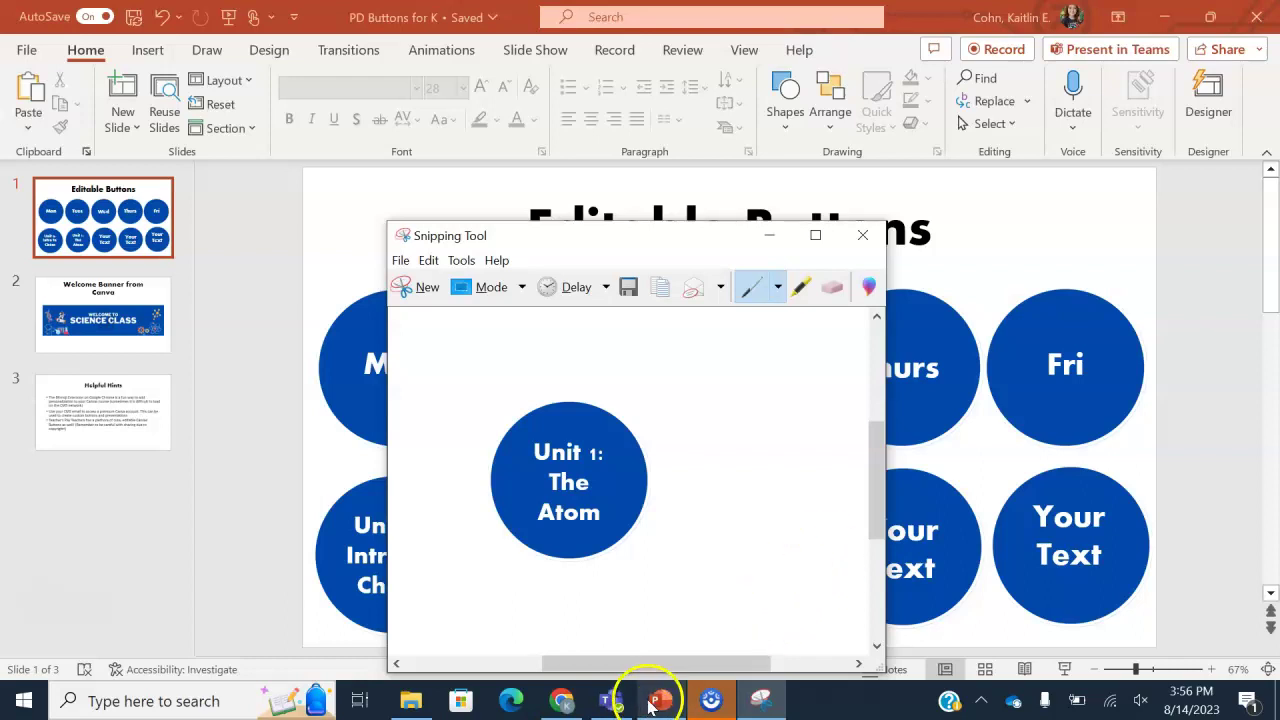
{"action": "mouse_move", "coordinate": [663, 704]}
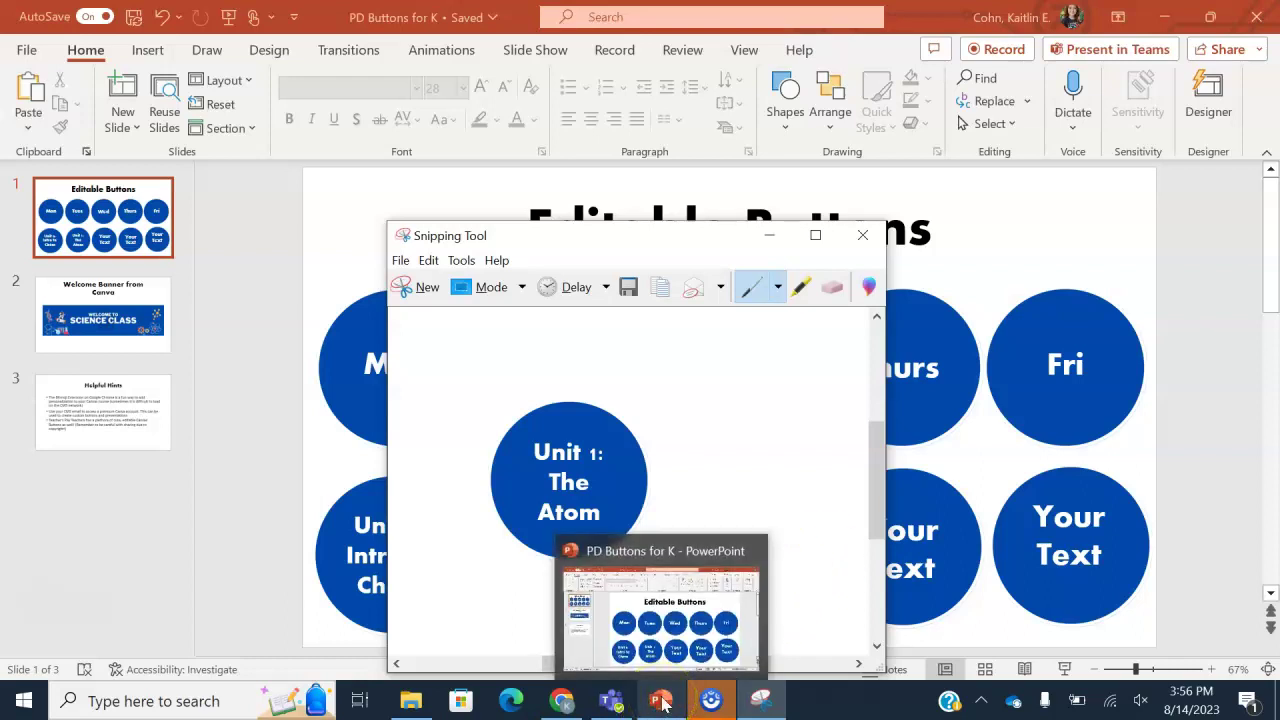
Upload the U0 Intro Button image into the first cell of the table row
{"action": "left_click", "coordinate": [562, 700]}
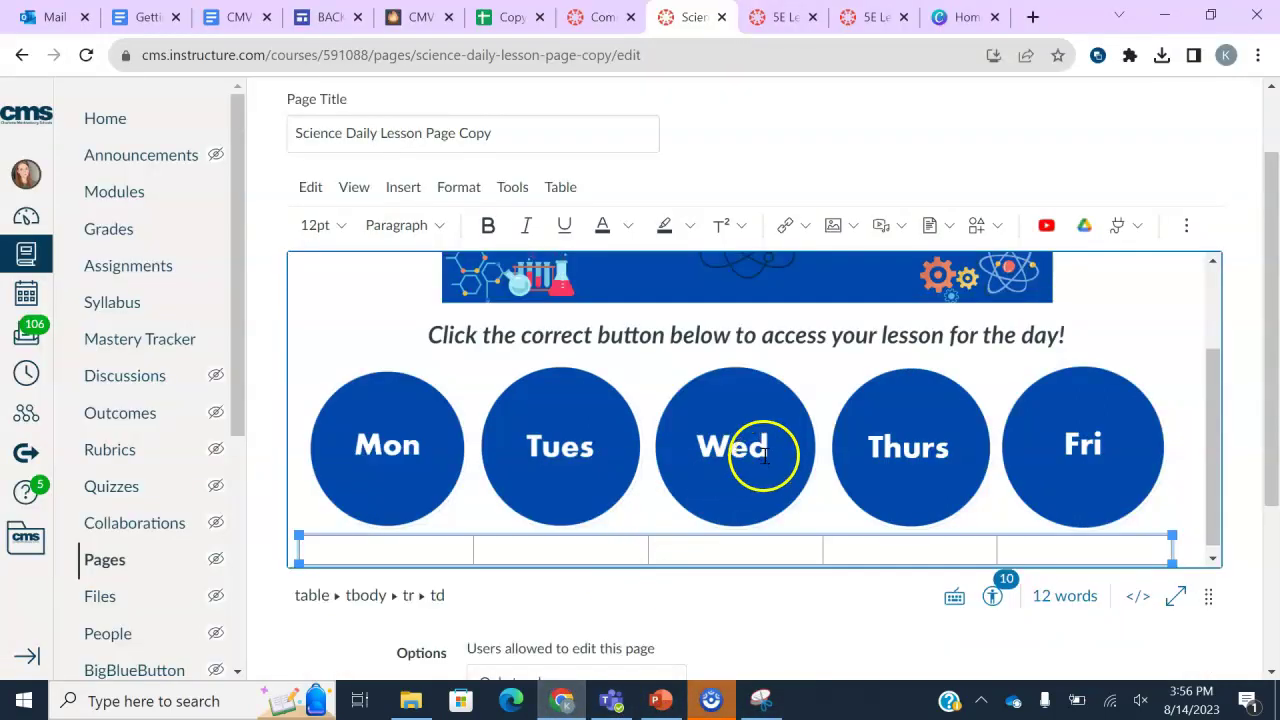
{"action": "scroll", "coordinate": [1186, 389], "scroll_direction": "down", "scroll_amount": 1}
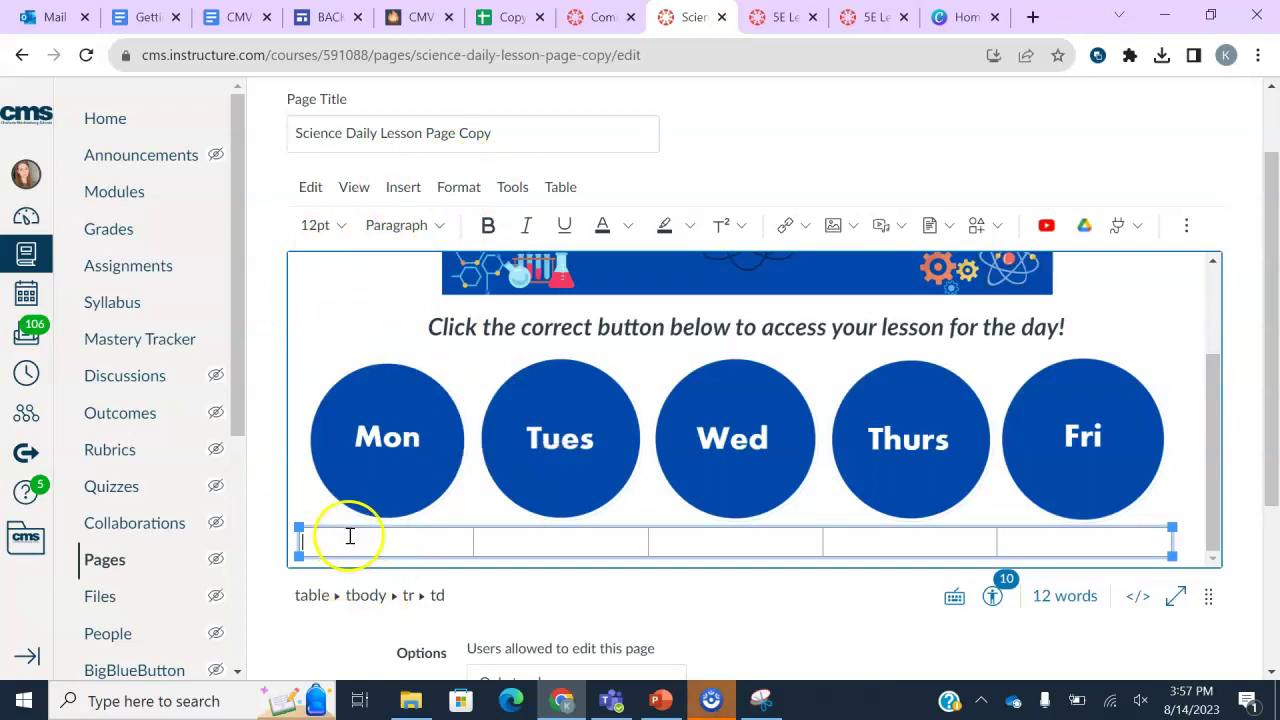
{"action": "left_click", "coordinate": [412, 187]}
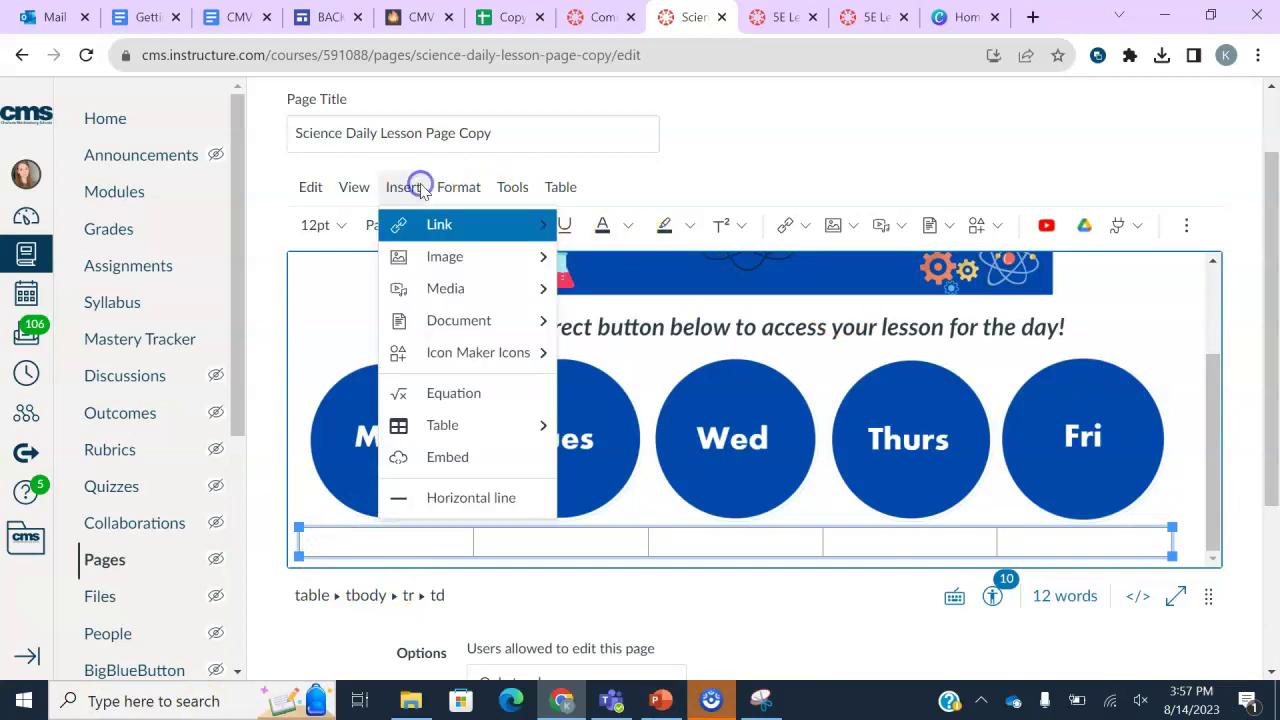
{"action": "mouse_move", "coordinate": [414, 257]}
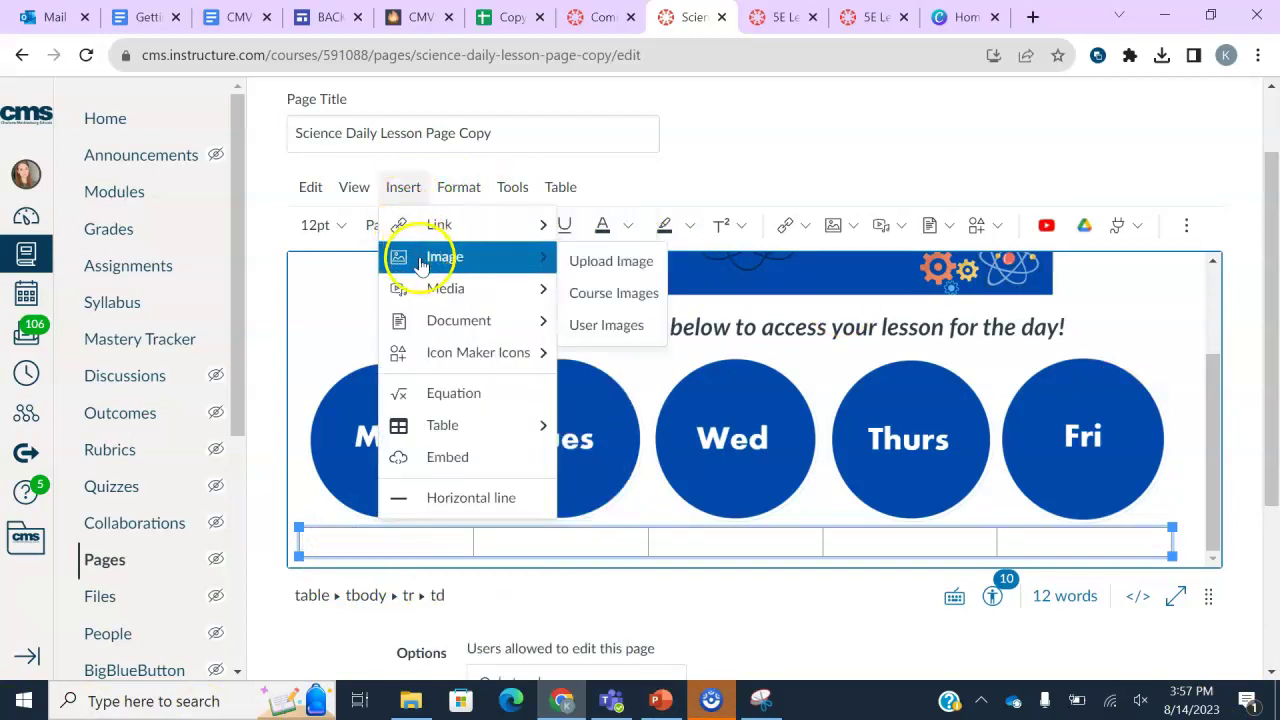
{"action": "left_click", "coordinate": [575, 261]}
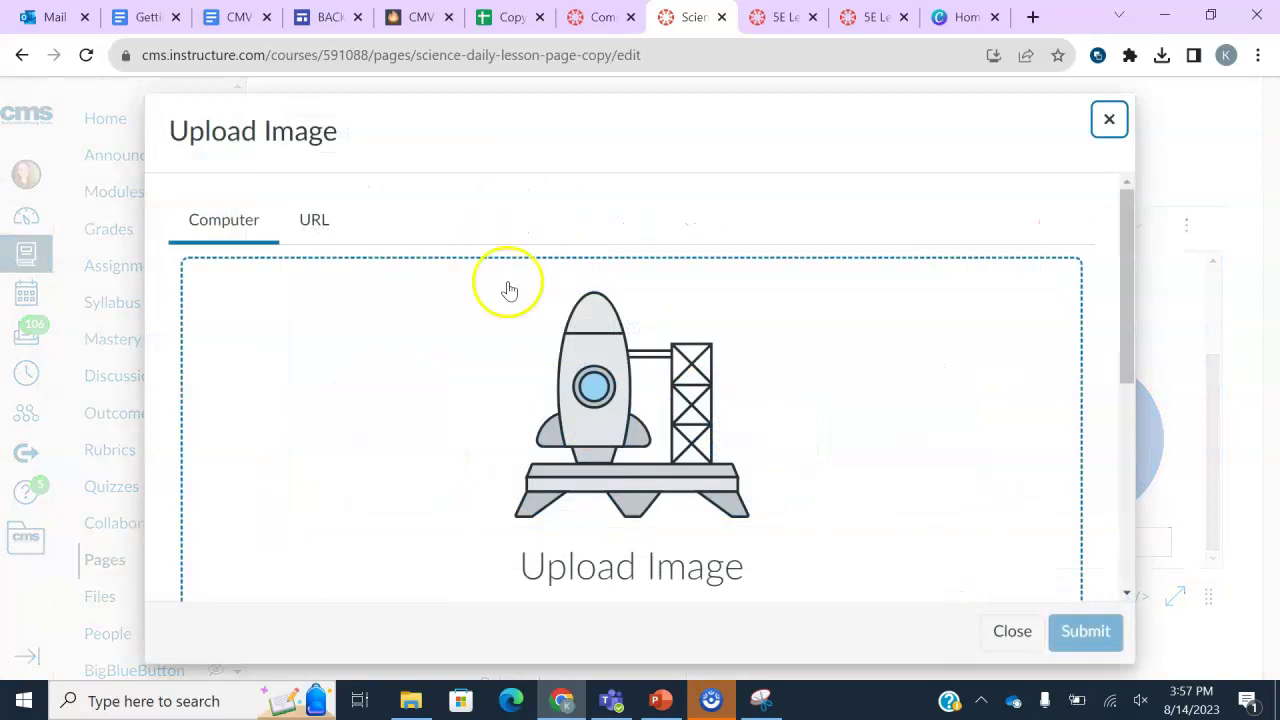
{"action": "scroll", "coordinate": [452, 365], "scroll_direction": "down", "scroll_amount": 3}
{"action": "left_click", "coordinate": [450, 360]}
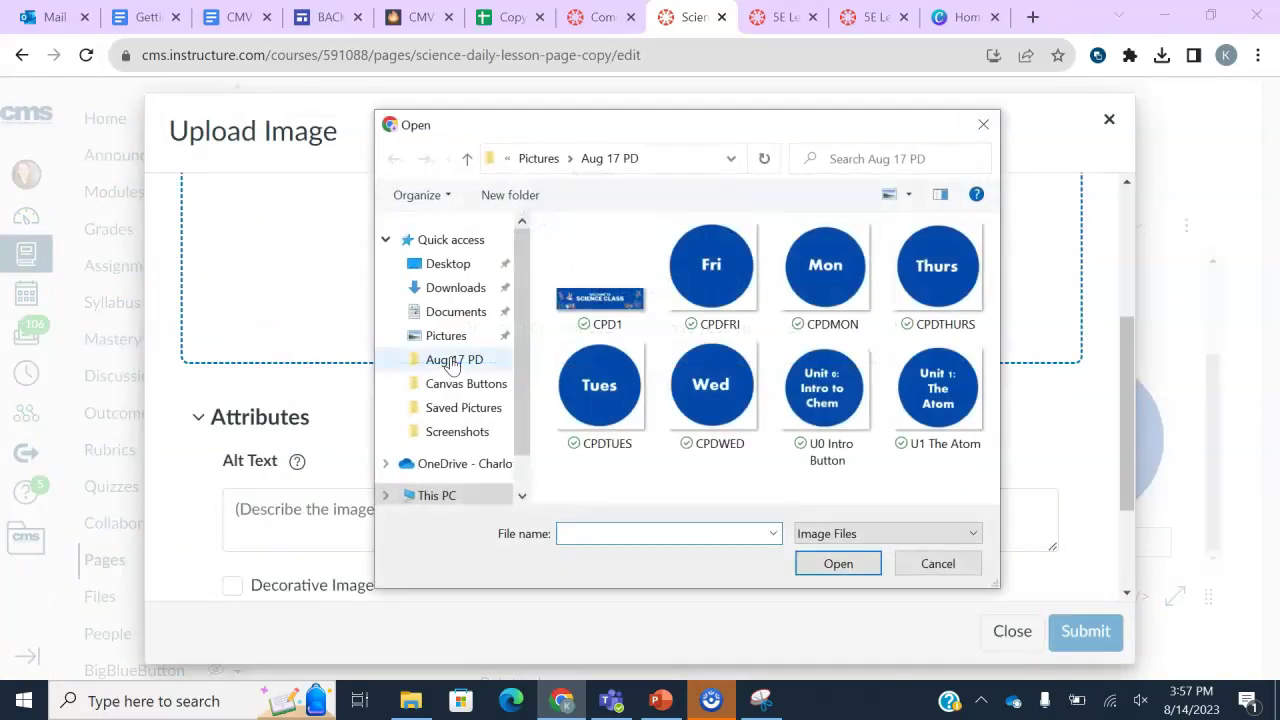
{"action": "double_click", "coordinate": [826, 382]}
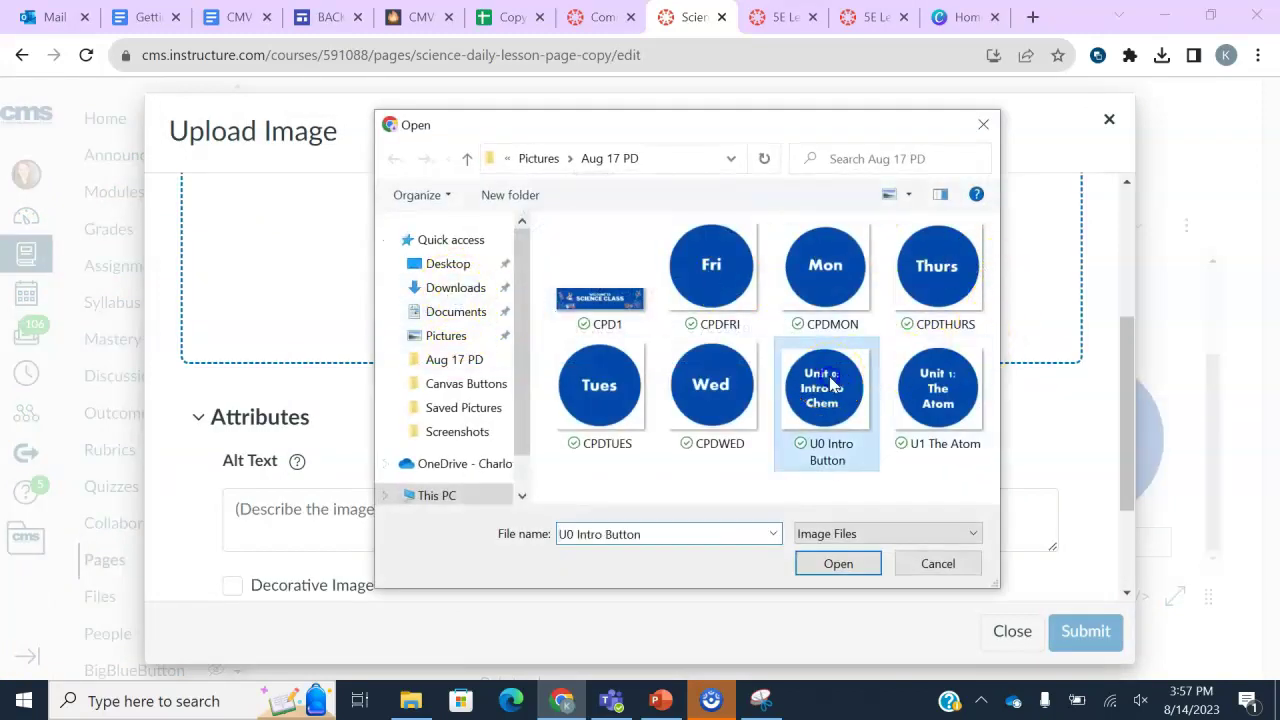
{"action": "left_click", "coordinate": [1085, 631]}
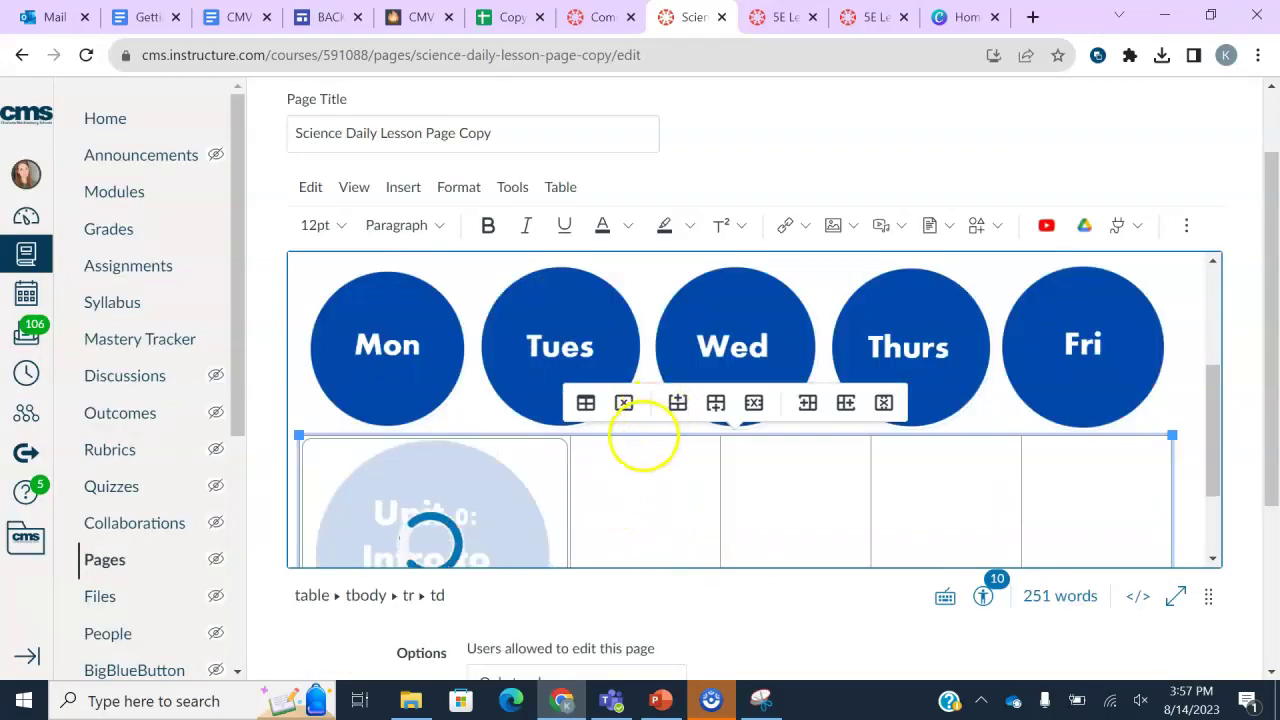
Upload the U1 The Atom image into the second table cell
{"action": "left_click", "coordinate": [582, 478]}
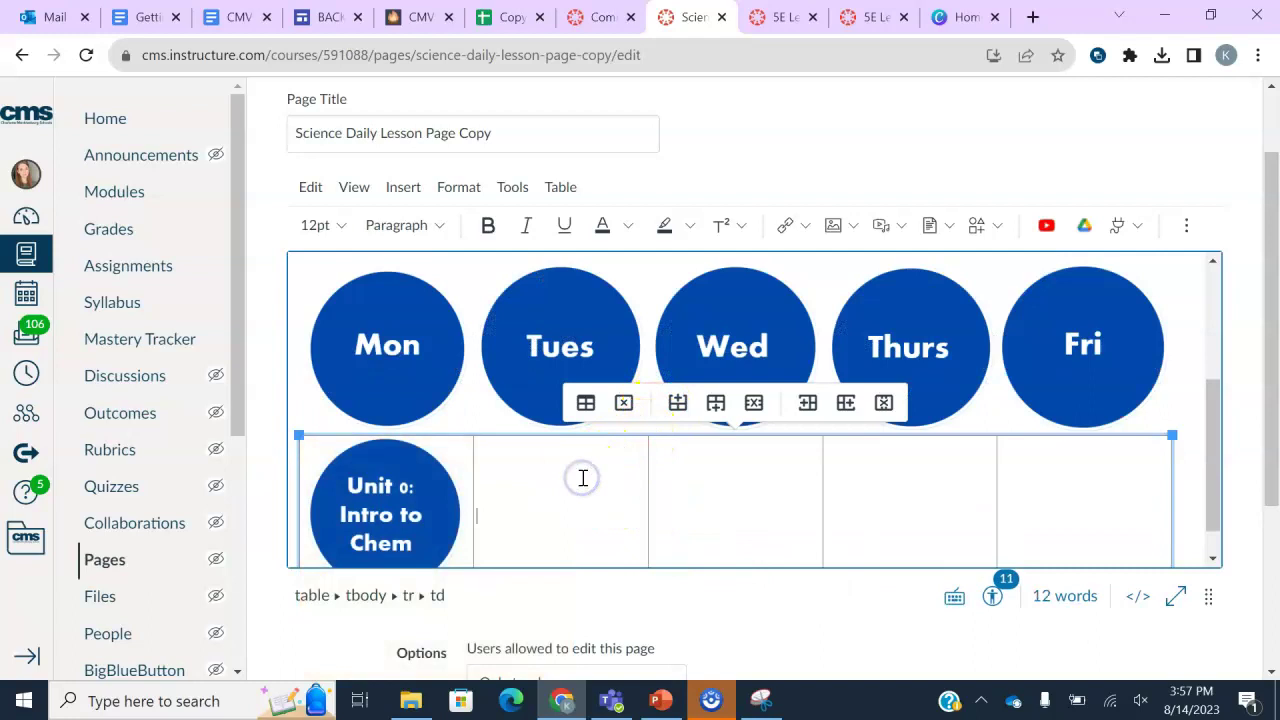
{"action": "left_click", "coordinate": [389, 188]}
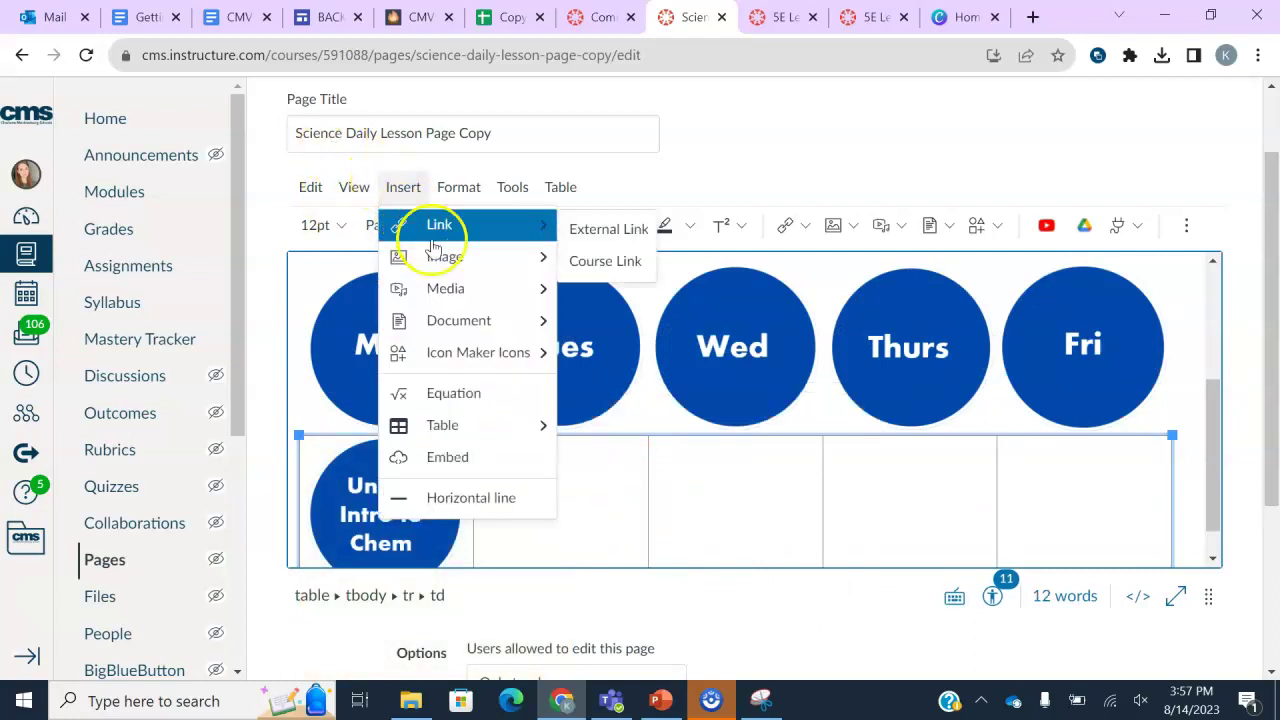
{"action": "mouse_move", "coordinate": [529, 257]}
{"action": "left_click", "coordinate": [590, 260]}
{"action": "scroll", "coordinate": [680, 360], "scroll_direction": "down", "scroll_amount": 3}
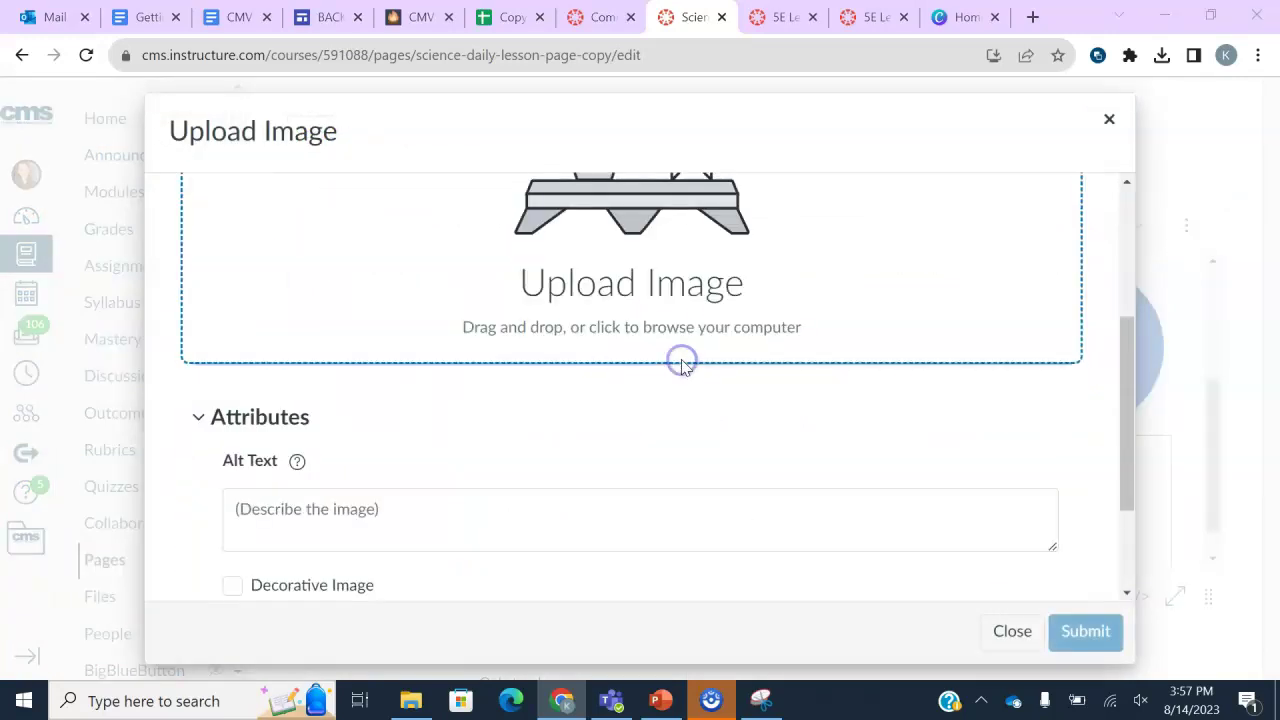
{"action": "left_click", "coordinate": [680, 358]}
{"action": "double_click", "coordinate": [932, 386]}
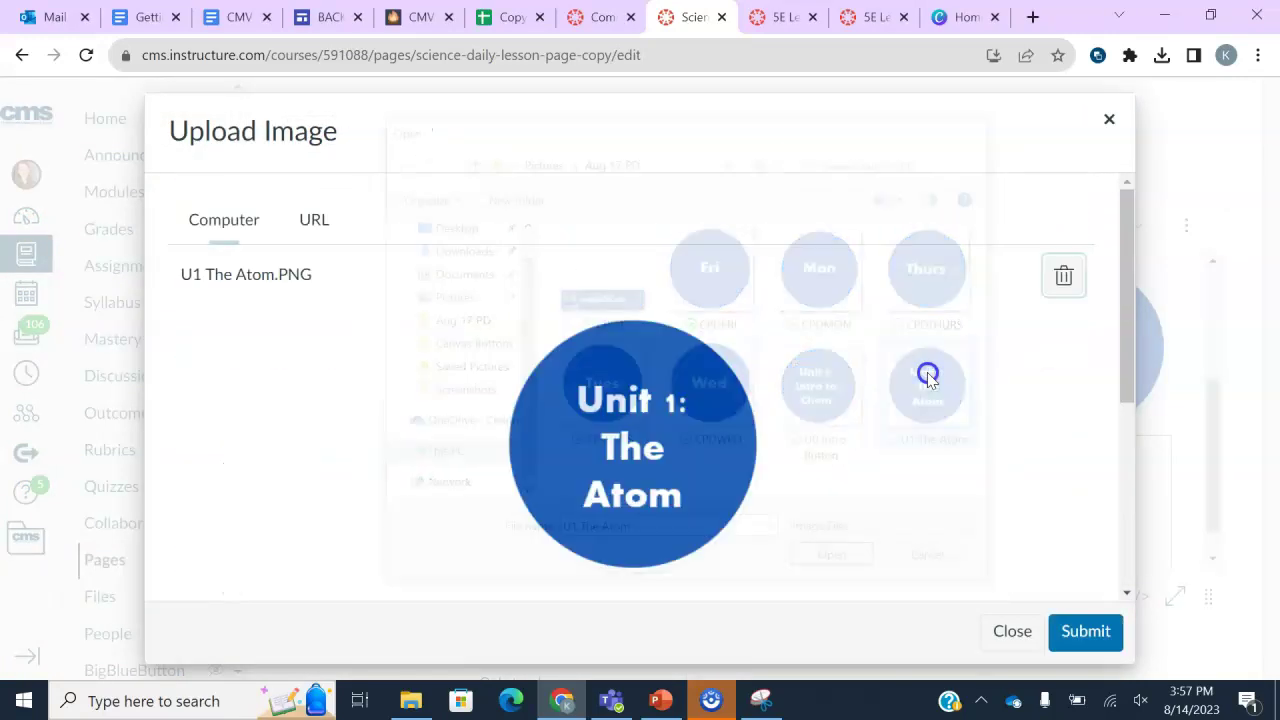
{"action": "left_click", "coordinate": [1080, 631]}
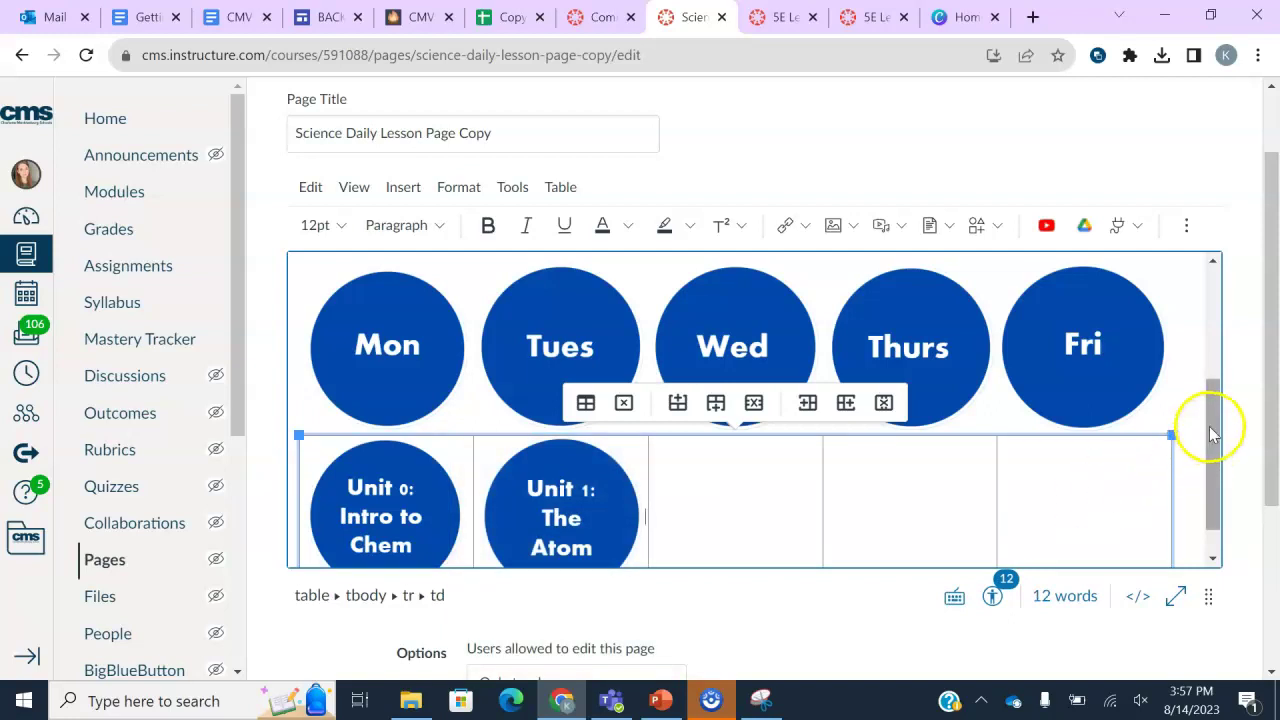
Select the Unit 0: Intro to Chem button image in the table's first cell
{"action": "left_click_drag", "start_coordinate": [1214, 429], "coordinate": [1215, 456]}
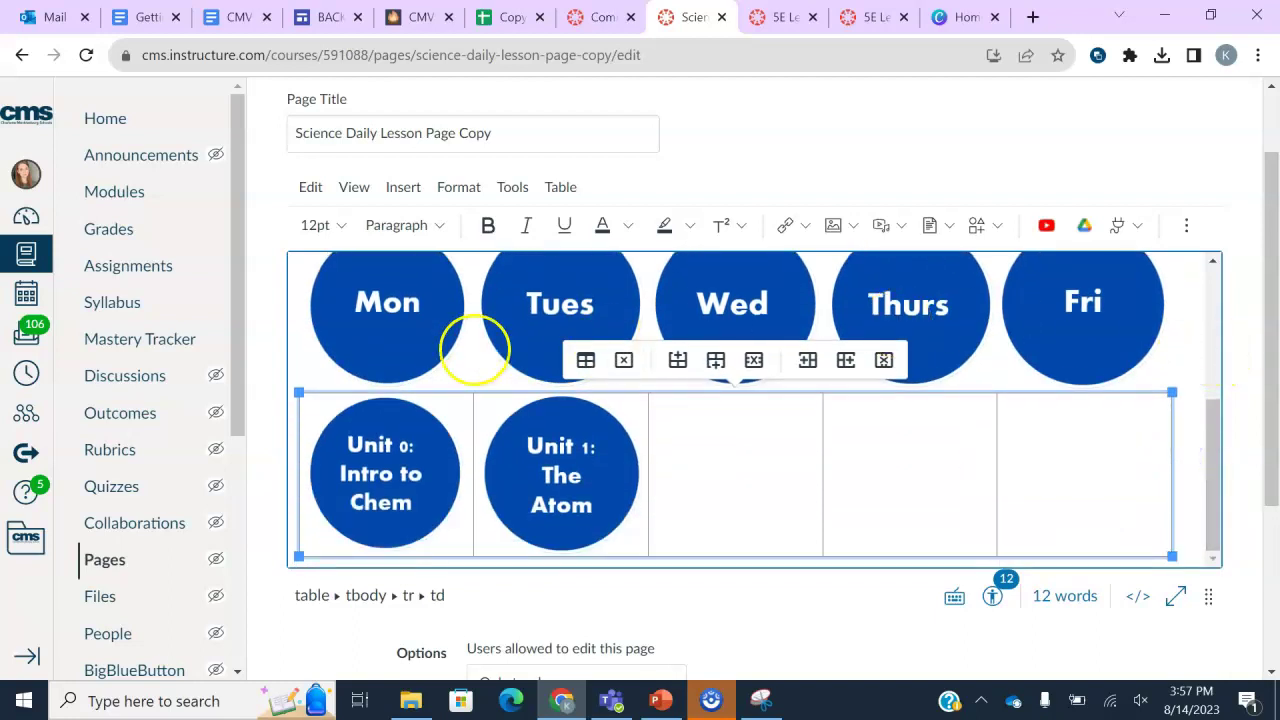
{"action": "left_click", "coordinate": [418, 430]}
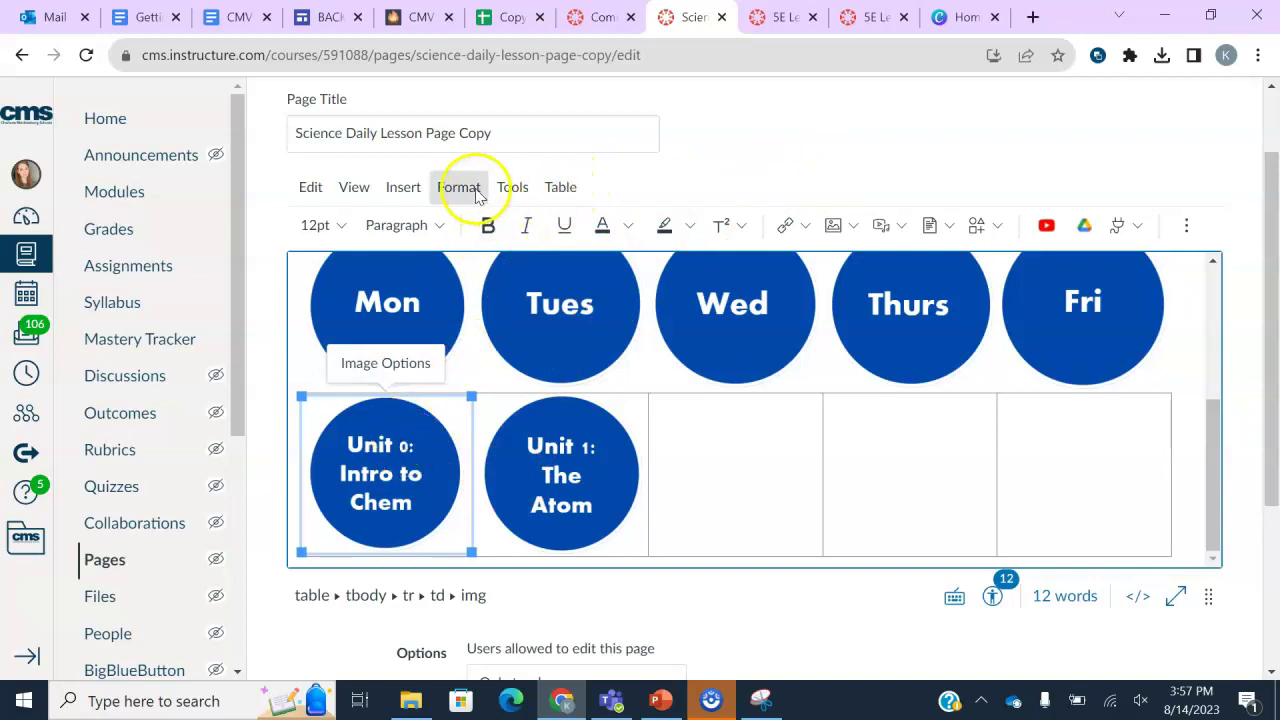
Link the Unit 0 button image to the 'Unit 0: Intro to Chemistry' course module
{"action": "left_click", "coordinate": [805, 226]}
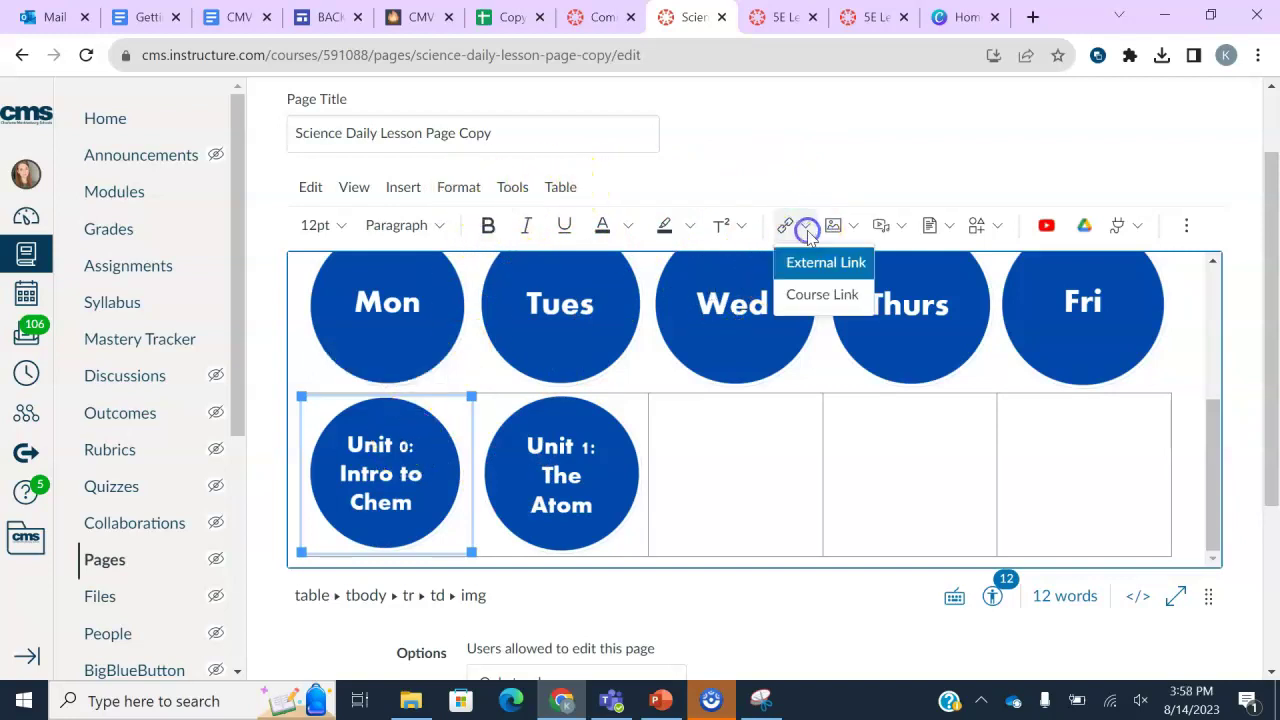
{"action": "left_click", "coordinate": [825, 292]}
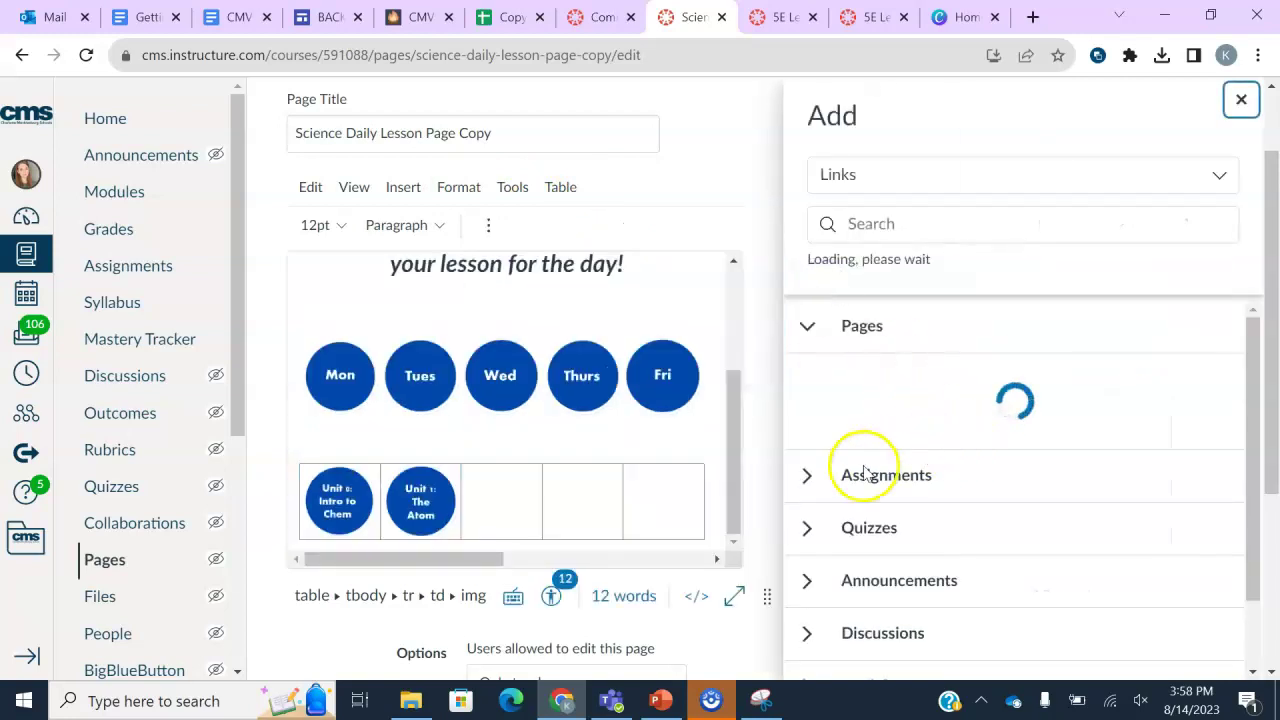
{"action": "left_click", "coordinate": [811, 326]}
{"action": "scroll", "coordinate": [815, 460], "scroll_direction": "down", "scroll_amount": 2}
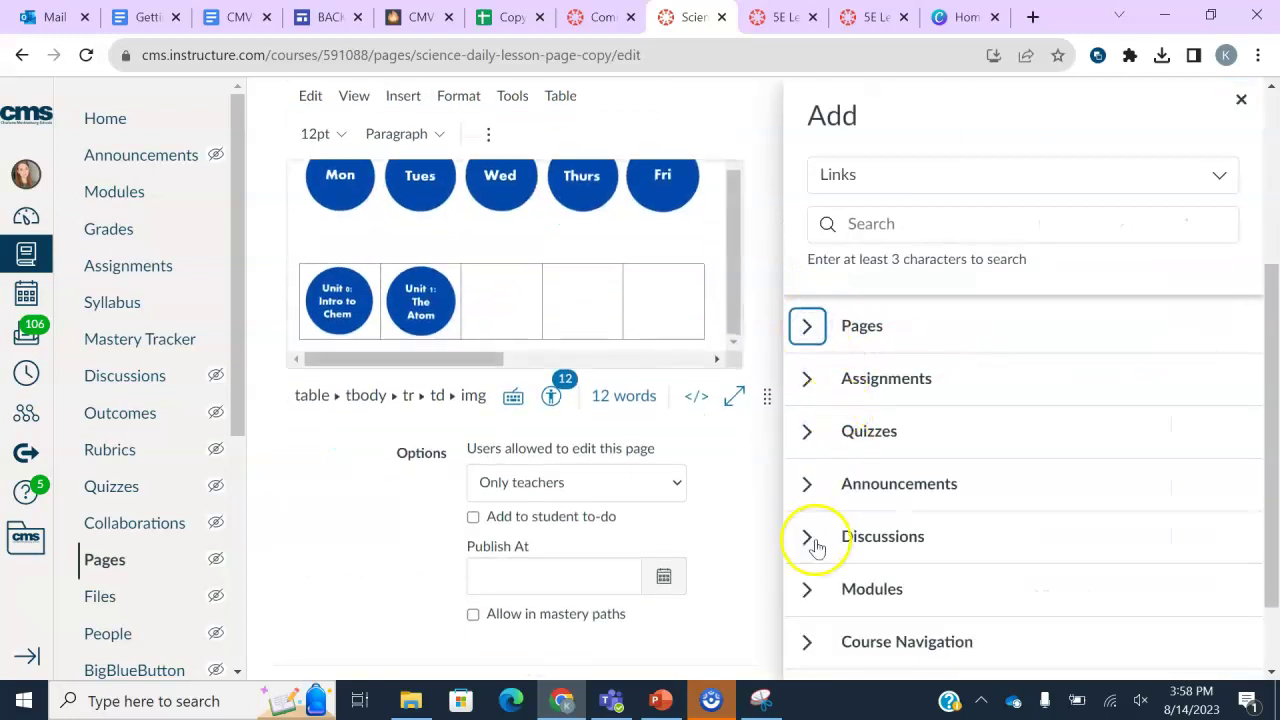
{"action": "left_click", "coordinate": [811, 588]}
{"action": "scroll", "coordinate": [915, 475], "scroll_direction": "down", "scroll_amount": 2}
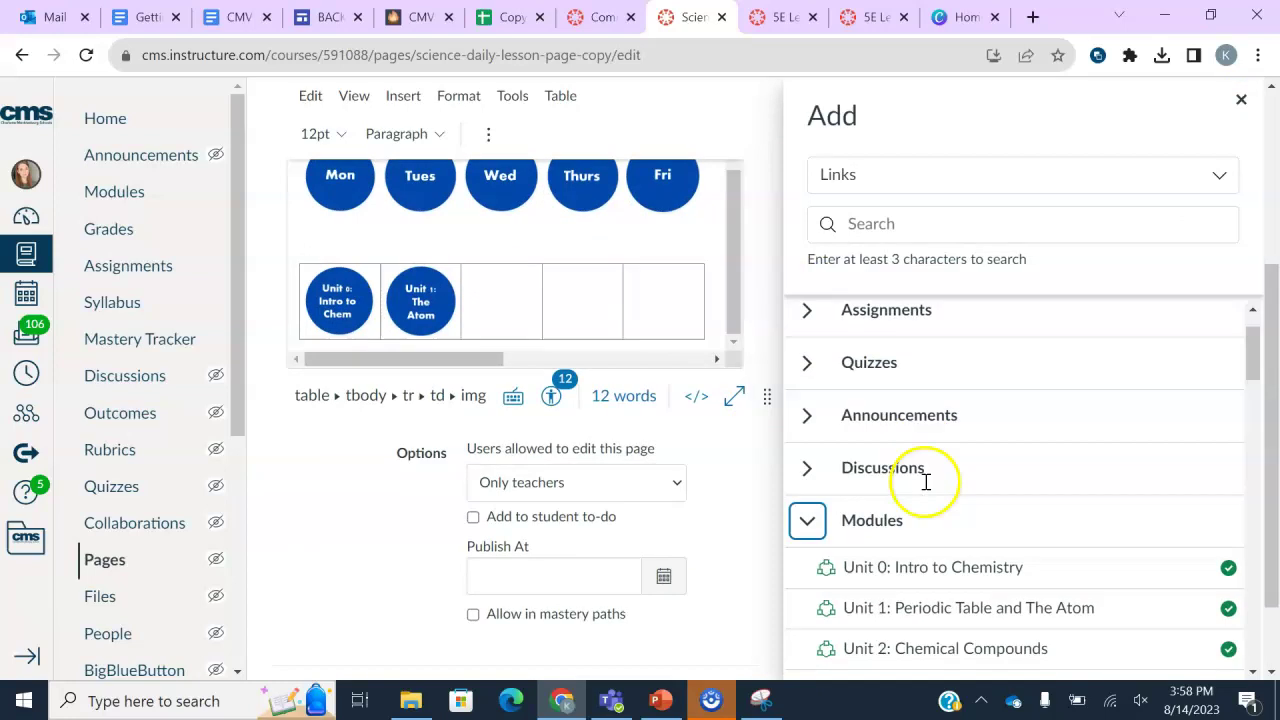
{"action": "left_click", "coordinate": [910, 540]}
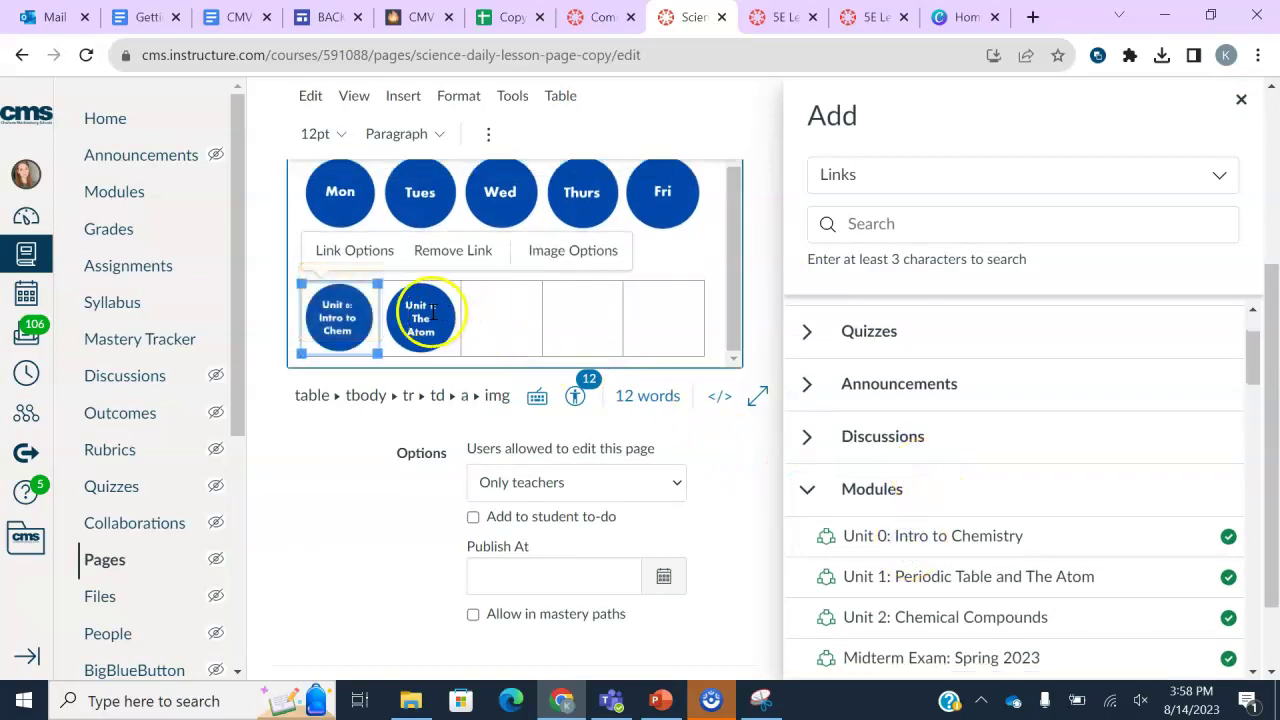
Link the Unit 1 image to 'Unit 1: Periodic Table and The Atom' and close the links panel
{"action": "left_click", "coordinate": [428, 313]}
{"action": "left_click", "coordinate": [909, 578]}
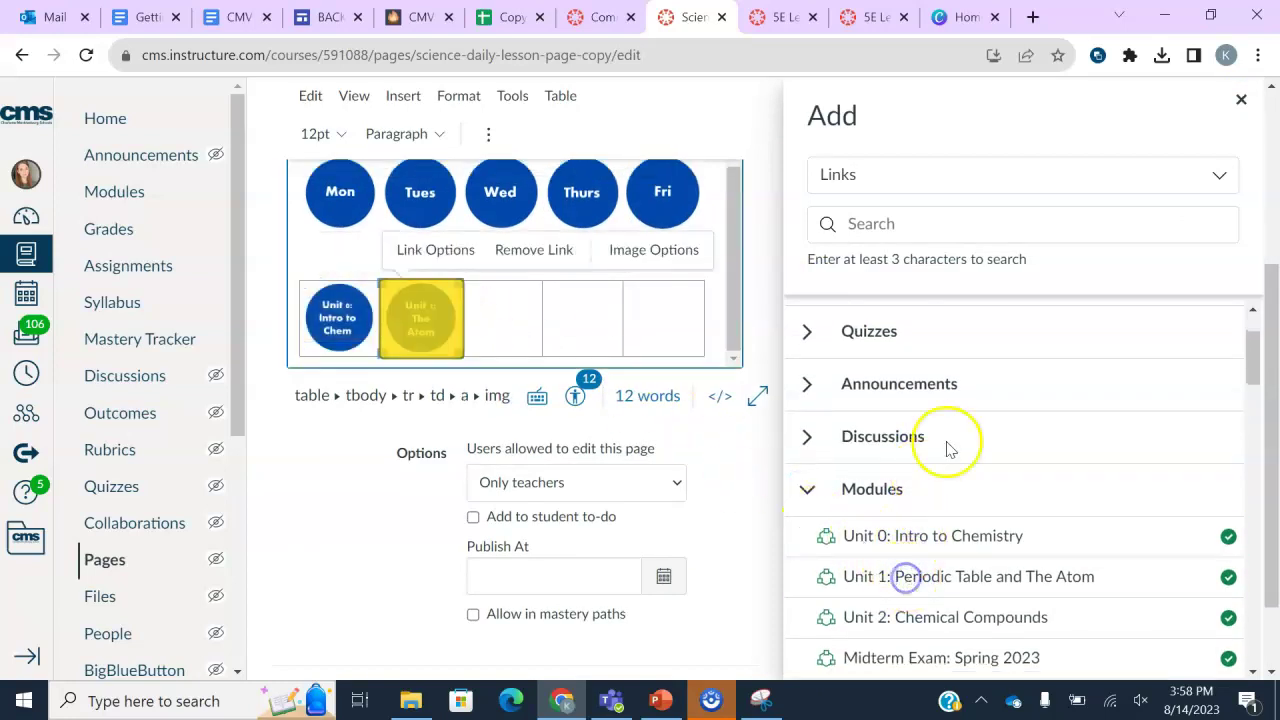
{"action": "left_click", "coordinate": [1241, 100]}
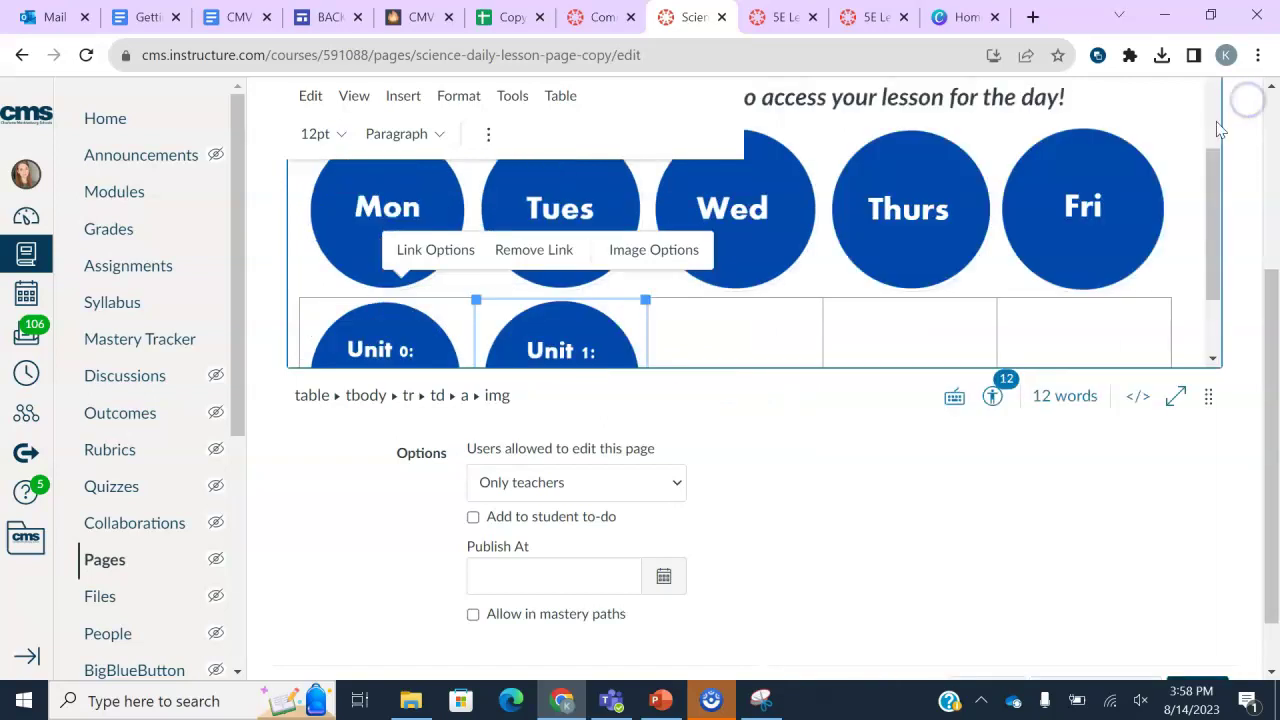
{"action": "left_click", "coordinate": [735, 315]}
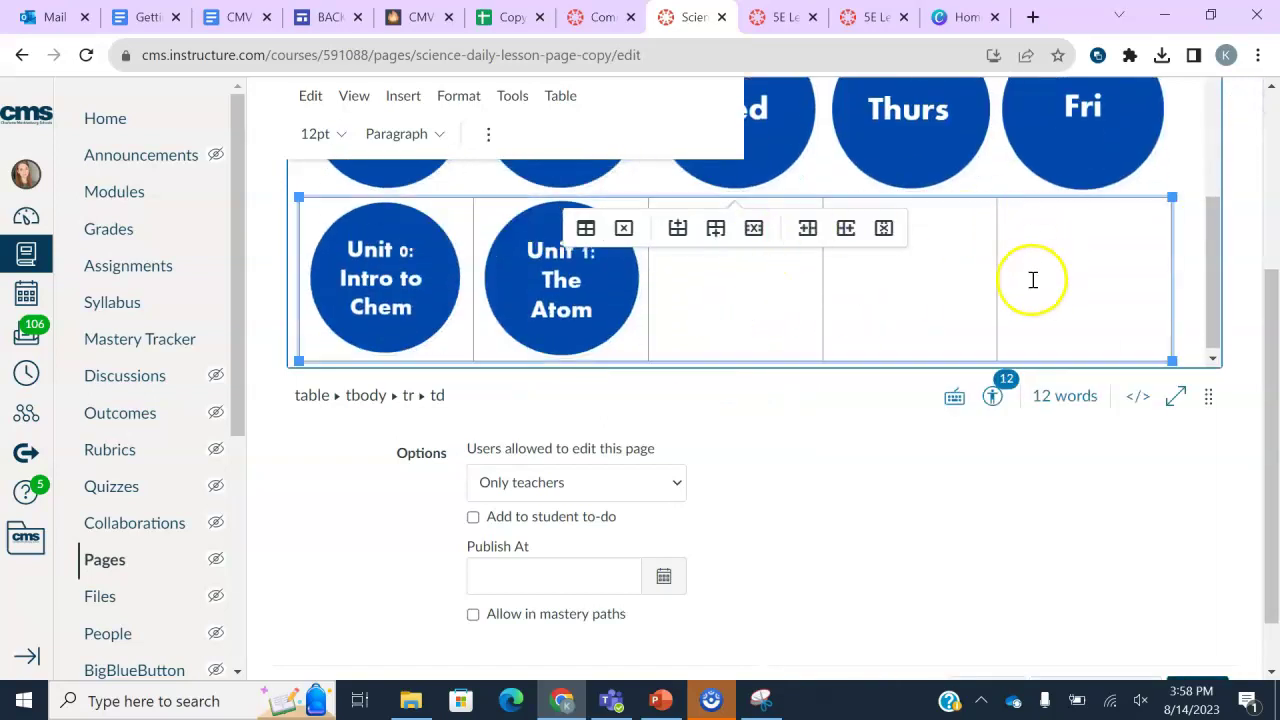
{"action": "scroll", "coordinate": [717, 334], "scroll_direction": "up", "scroll_amount": 1}
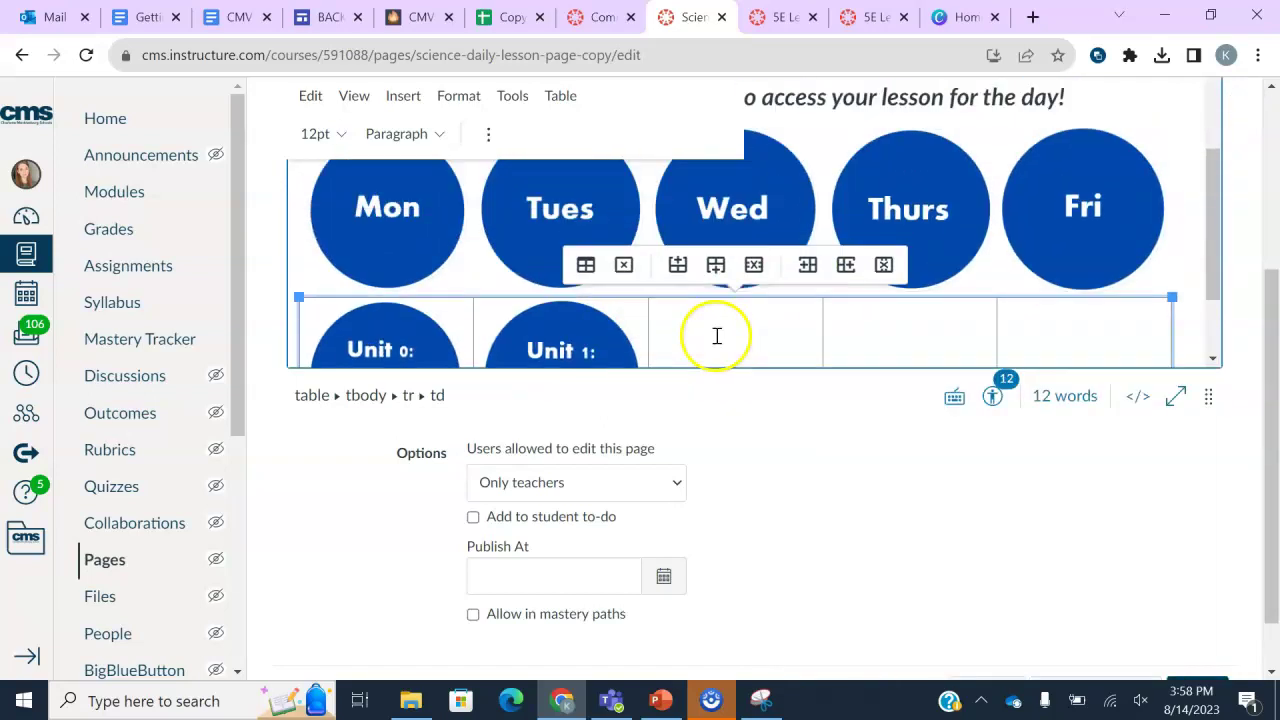
{"action": "scroll", "coordinate": [717, 334], "scroll_direction": "down", "scroll_amount": 1}
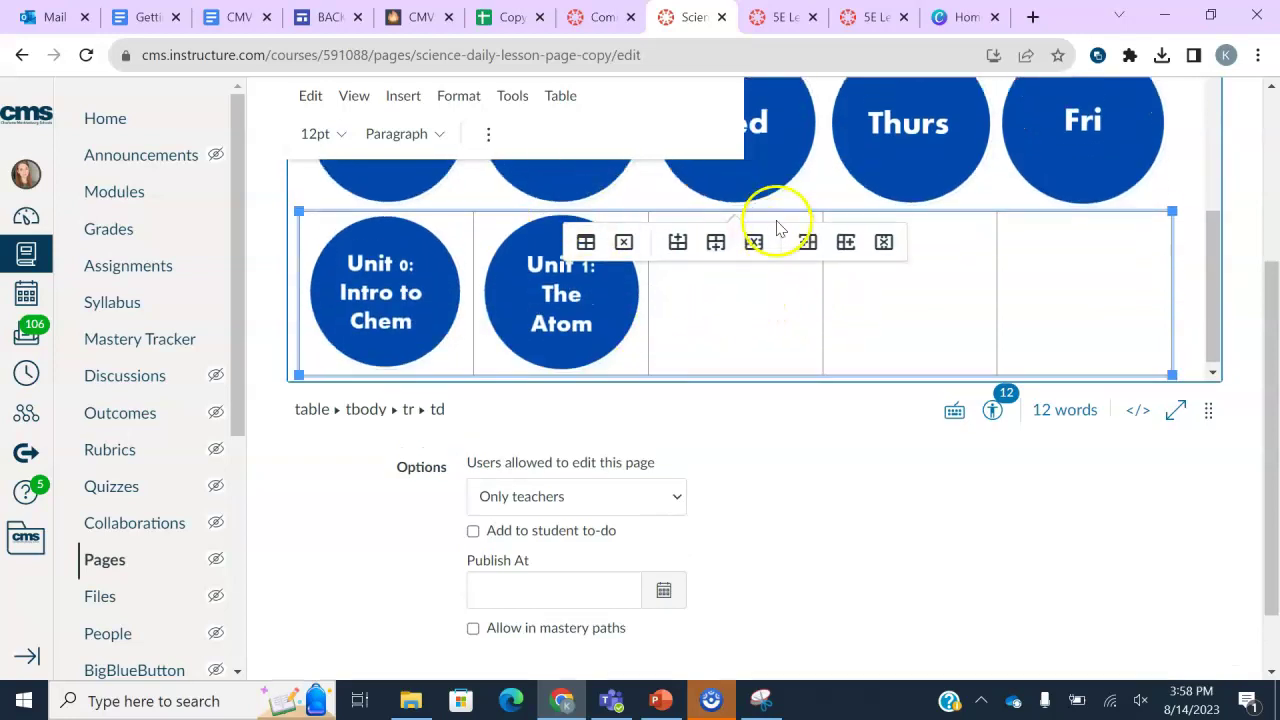
{"action": "scroll", "coordinate": [659, 150], "scroll_direction": "up", "scroll_amount": 1}
Set the unit-button table's border colour to white (#ffffff) under Table properties > Advanced
{"action": "left_click", "coordinate": [560, 95]}
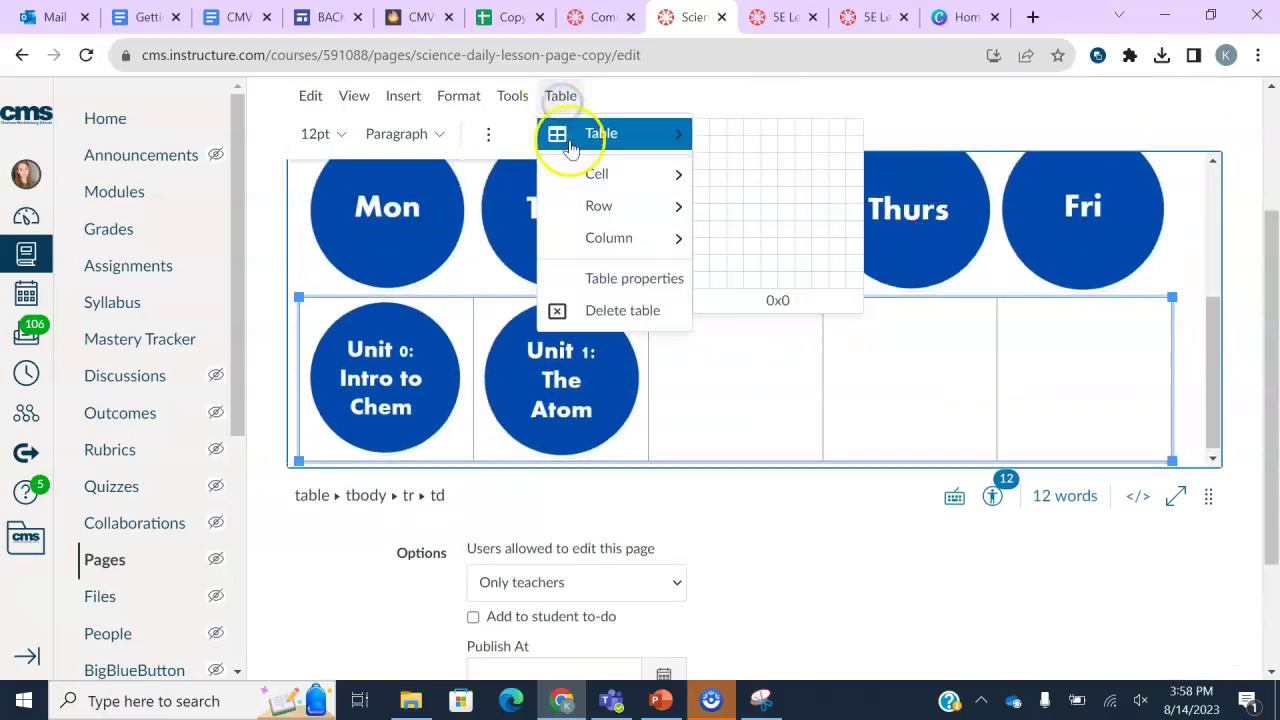
{"action": "left_click", "coordinate": [590, 278]}
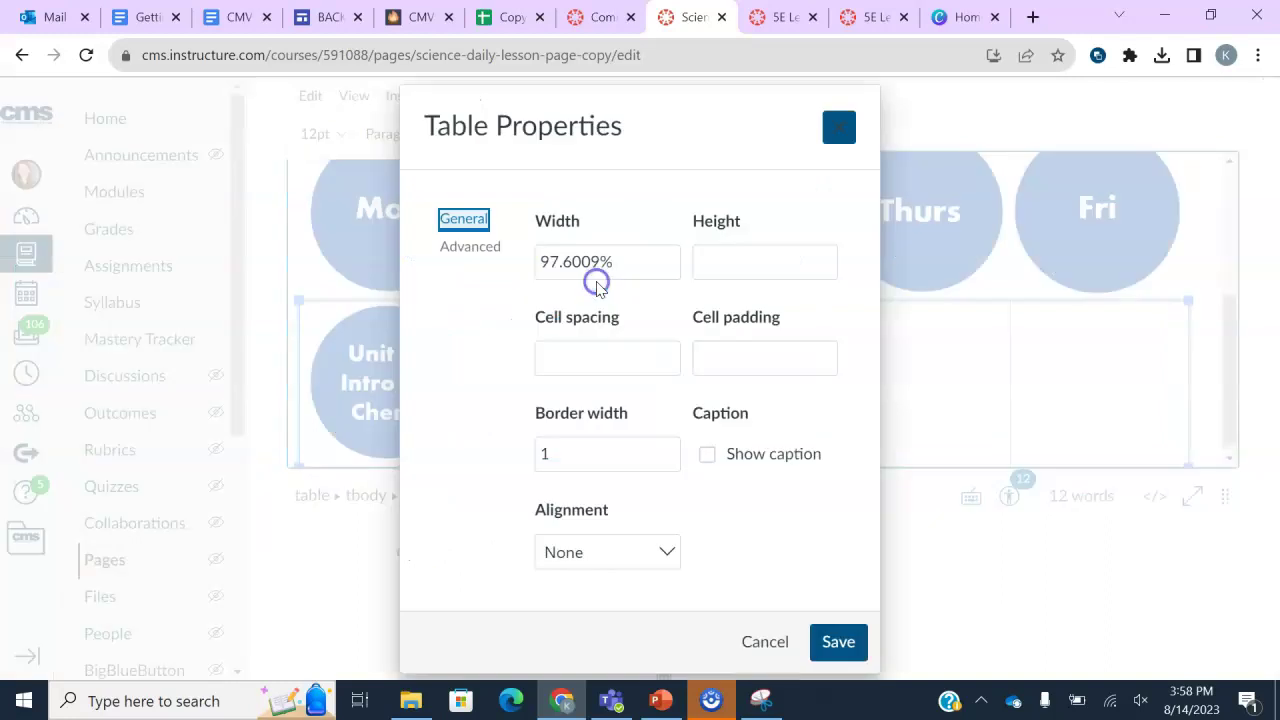
{"action": "left_click", "coordinate": [462, 247]}
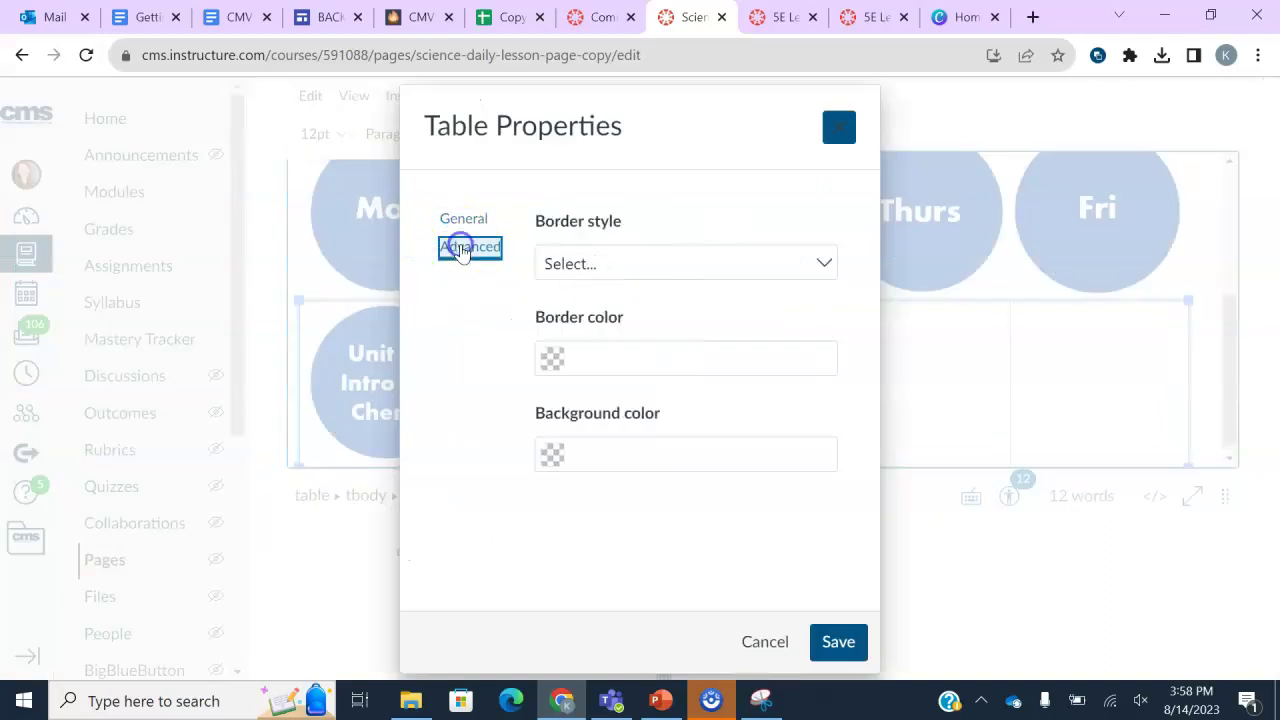
{"action": "left_click", "coordinate": [552, 360]}
{"action": "left_click", "coordinate": [590, 512]}
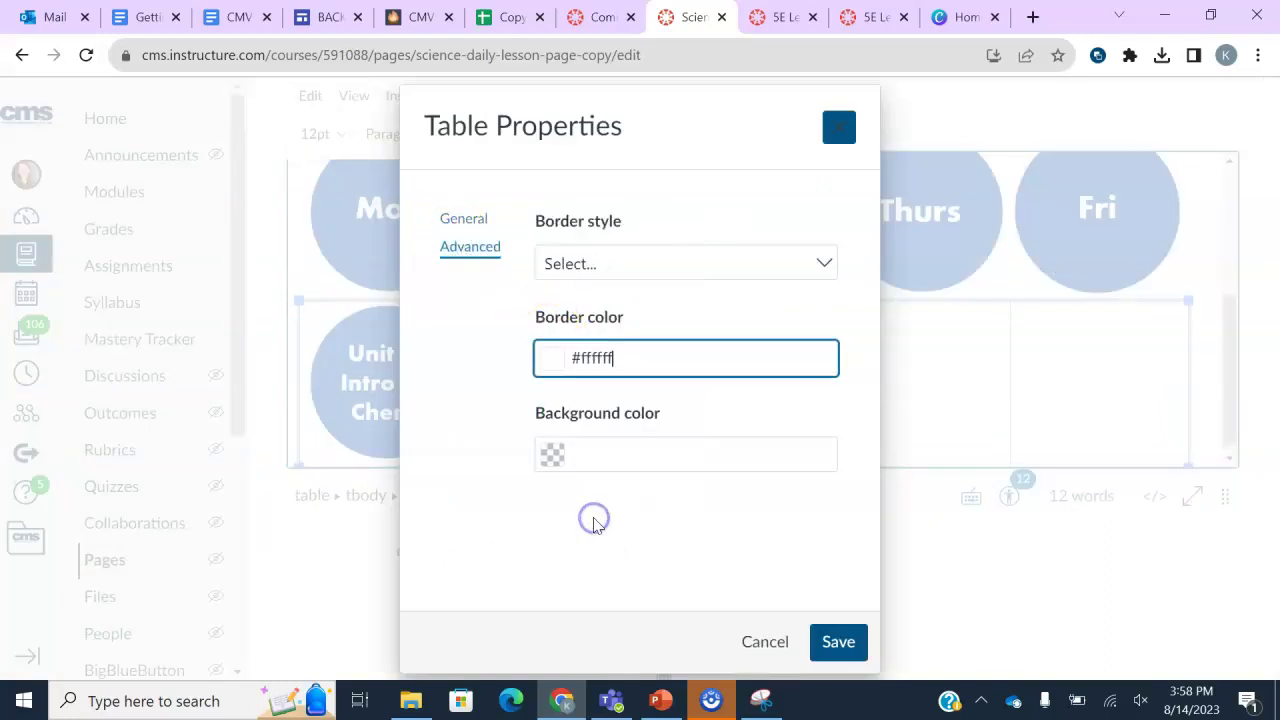
{"action": "left_click", "coordinate": [838, 642]}
{"action": "left_click", "coordinate": [1204, 272]}
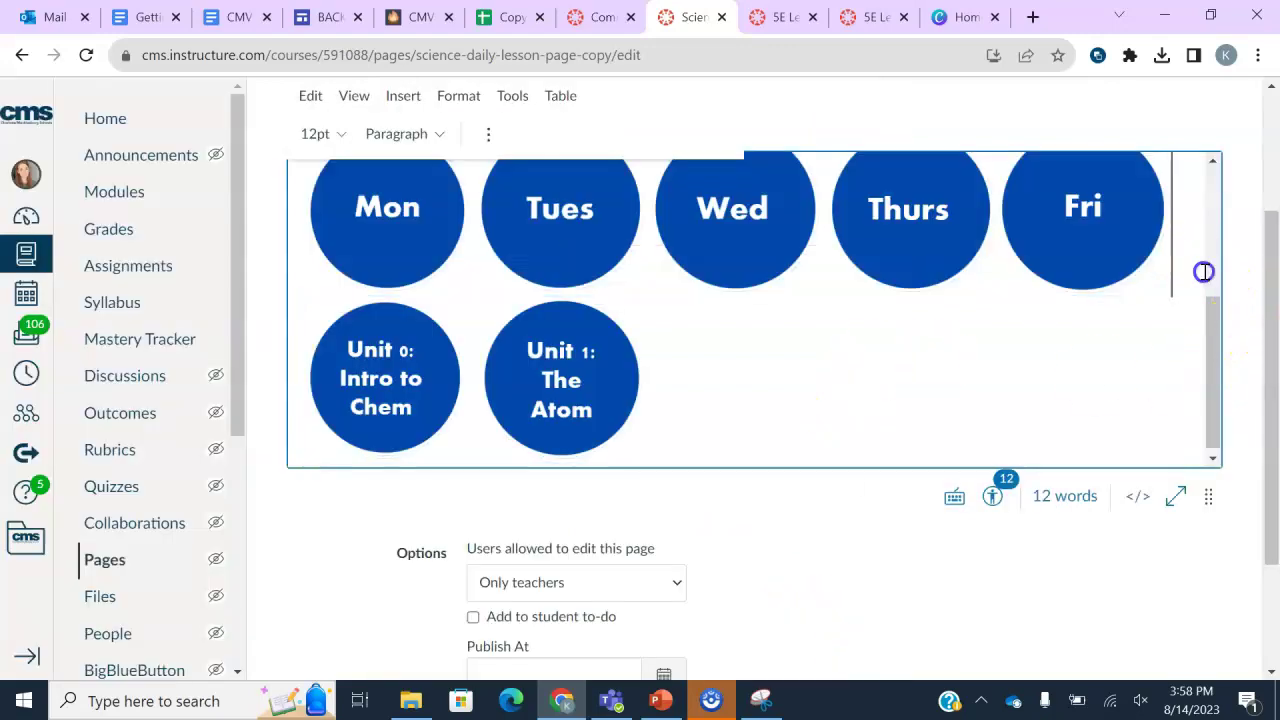
Put the caret in the empty cell after Unit 1, then save the Science Daily Lesson Page Copy
{"action": "scroll", "coordinate": [1195, 271], "scroll_direction": "up", "scroll_amount": 3}
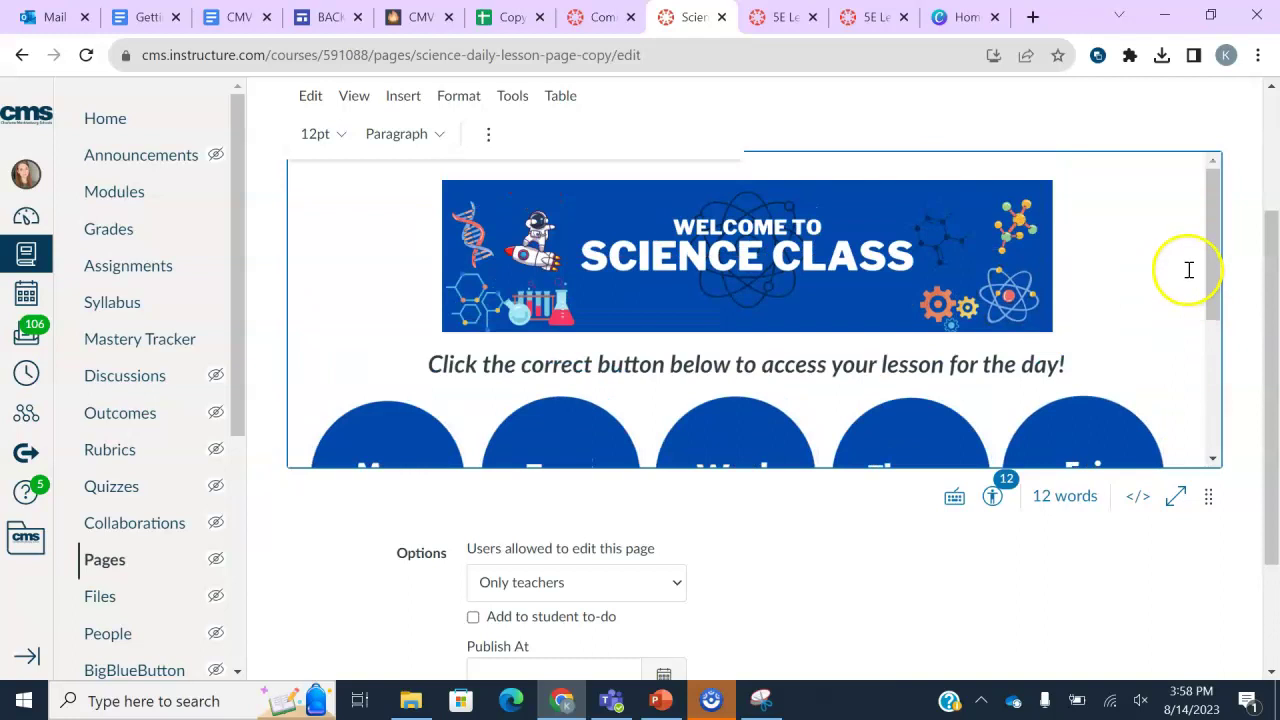
{"action": "scroll", "coordinate": [1200, 268], "scroll_direction": "down", "scroll_amount": 5}
{"action": "left_click", "coordinate": [730, 316]}
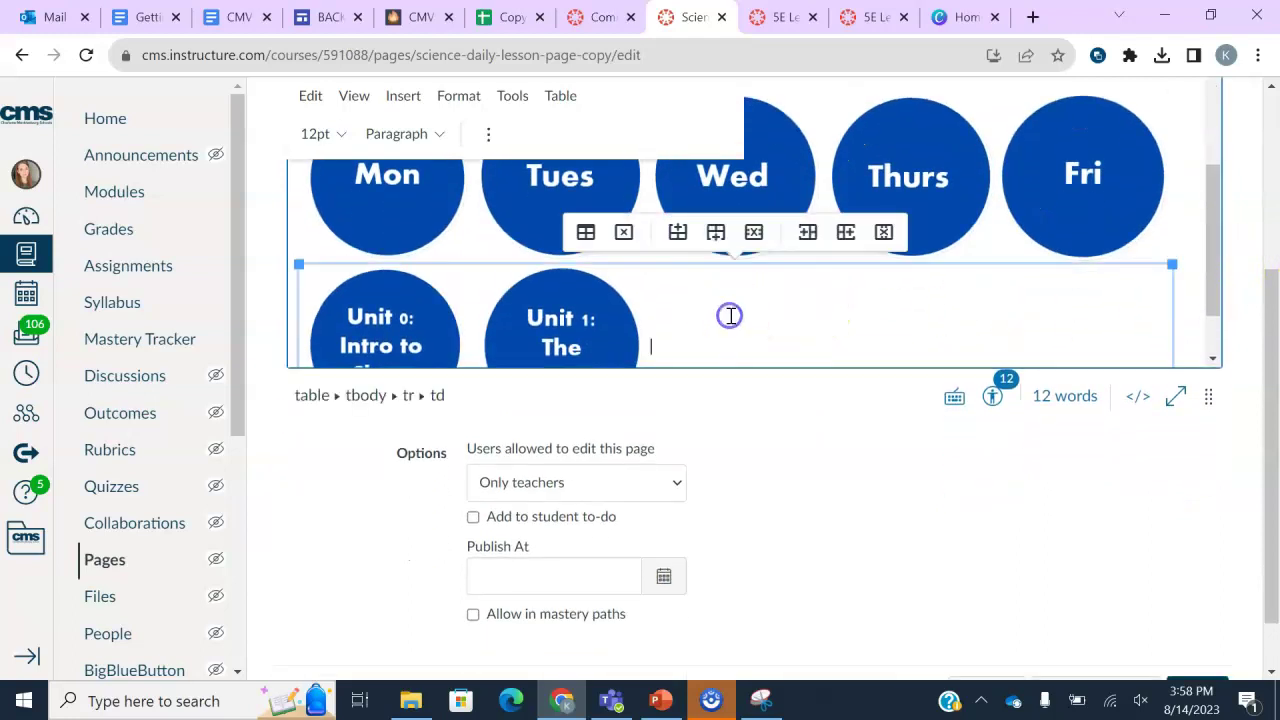
{"action": "left_click", "coordinate": [844, 316]}
{"action": "left_click", "coordinate": [943, 330]}
{"action": "left_click", "coordinate": [769, 329]}
{"action": "scroll", "coordinate": [1251, 277], "scroll_direction": "down", "scroll_amount": 1}
{"action": "scroll", "coordinate": [1246, 271], "scroll_direction": "up", "scroll_amount": 2}
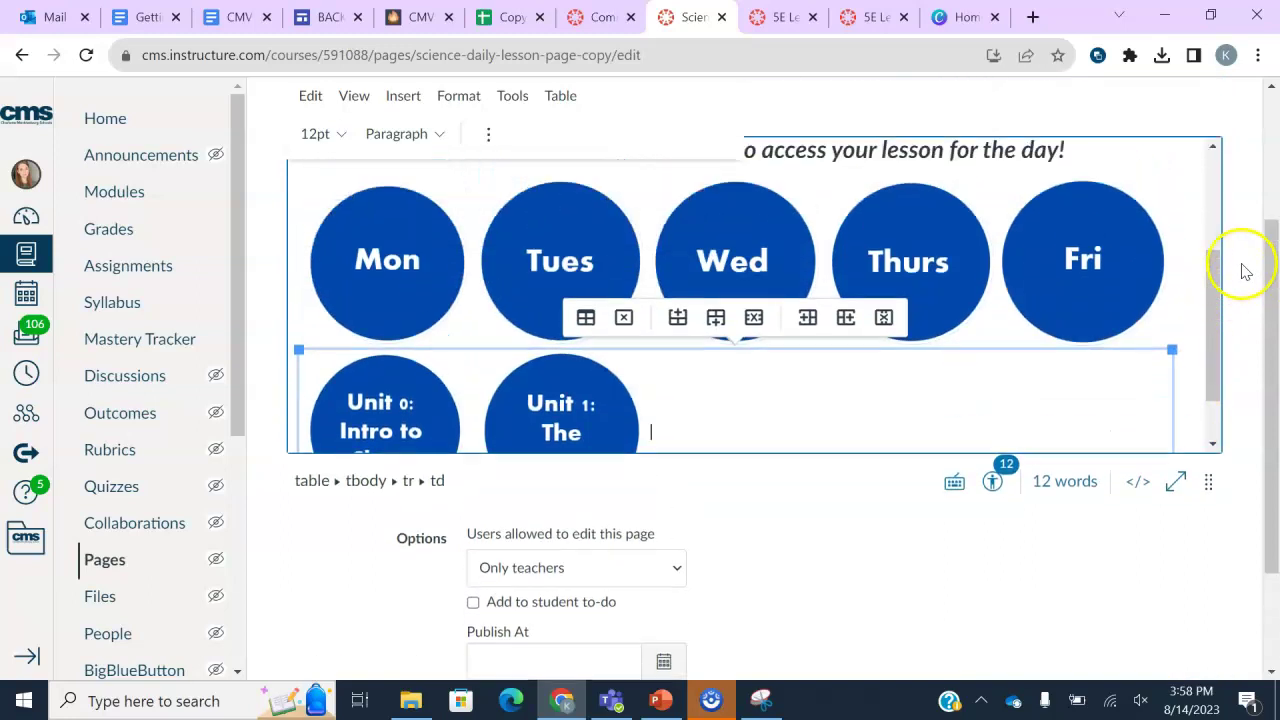
{"action": "left_click_drag", "start_coordinate": [1211, 323], "coordinate": [1208, 223]}
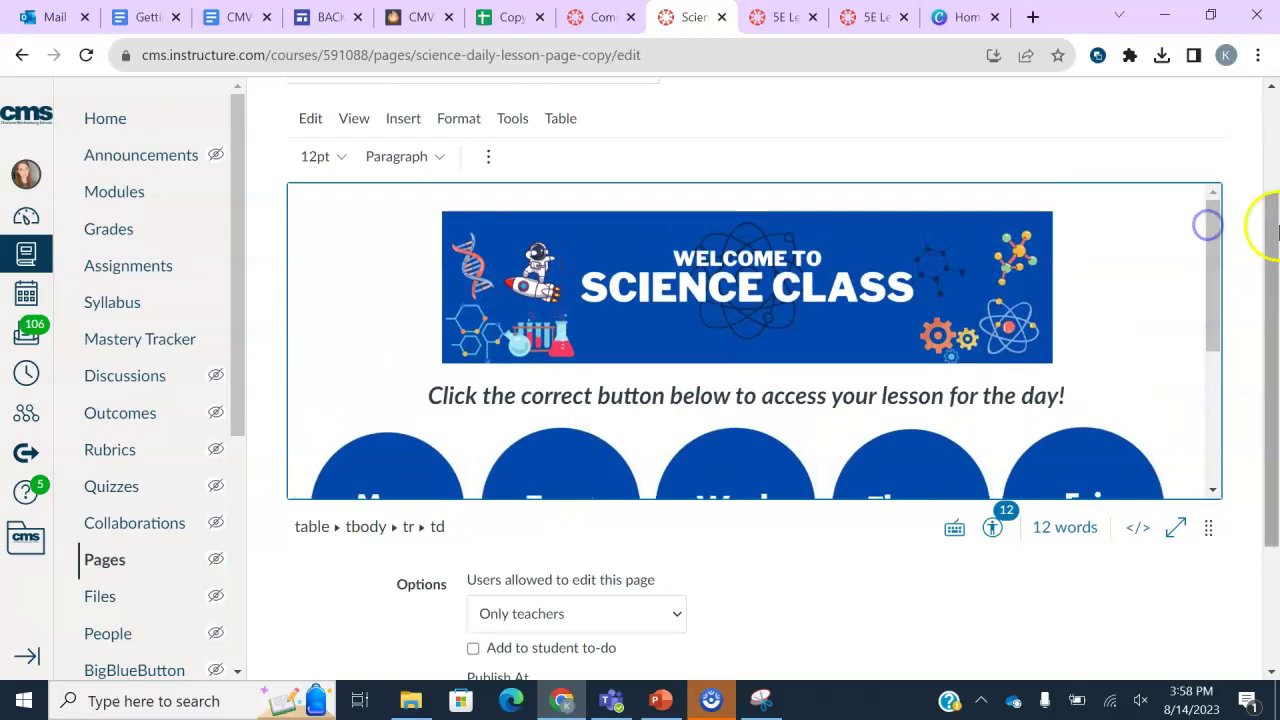
{"action": "scroll", "coordinate": [1276, 230], "scroll_direction": "down", "scroll_amount": 2}
{"action": "left_click", "coordinate": [1211, 625]}
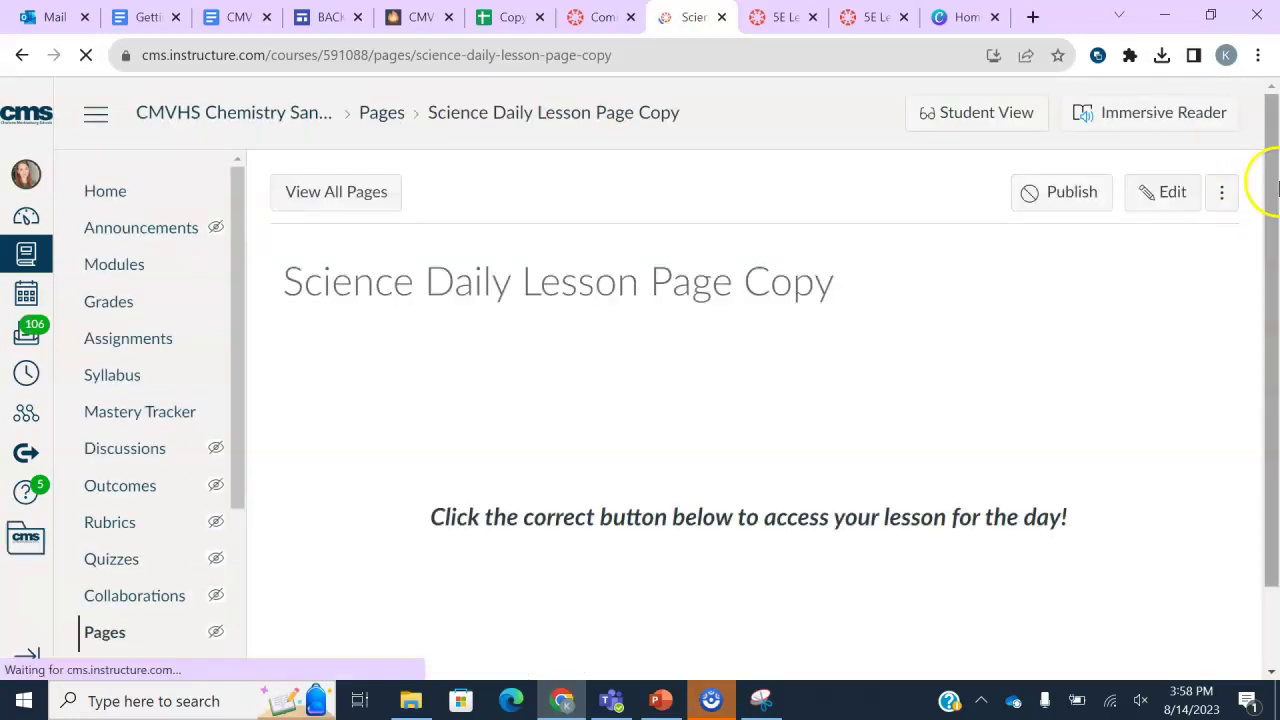
Review the saved page's banner, day and unit buttons, then open a new Chrome tab
{"action": "scroll", "coordinate": [1266, 177], "scroll_direction": "down", "scroll_amount": 2}
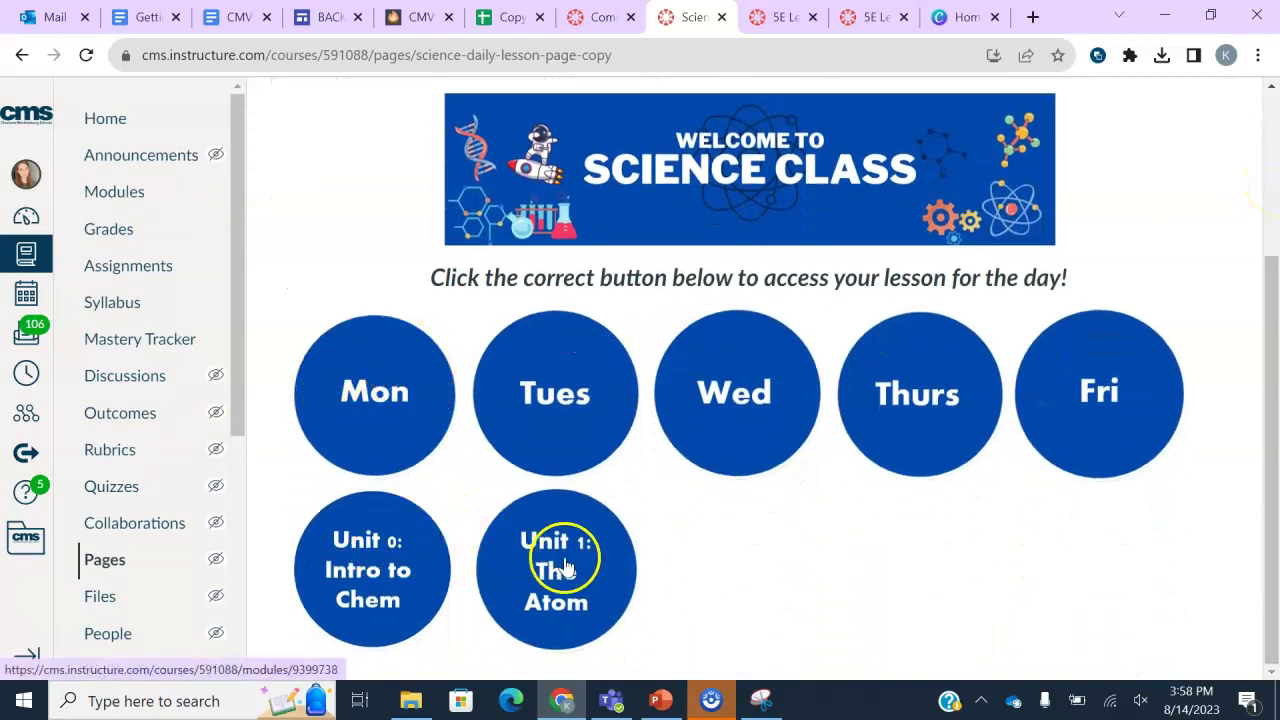
{"action": "scroll", "coordinate": [960, 580], "scroll_direction": "up", "scroll_amount": 2}
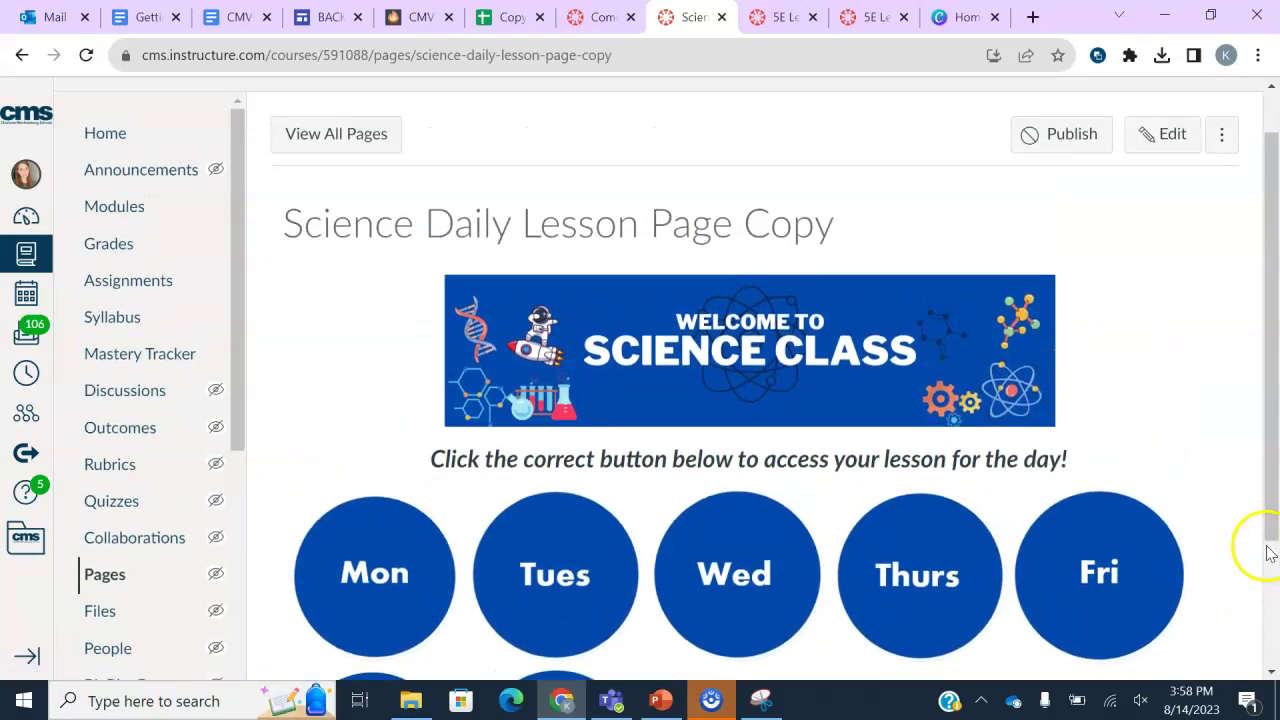
{"action": "left_click_drag", "start_coordinate": [1268, 553], "coordinate": [1277, 540]}
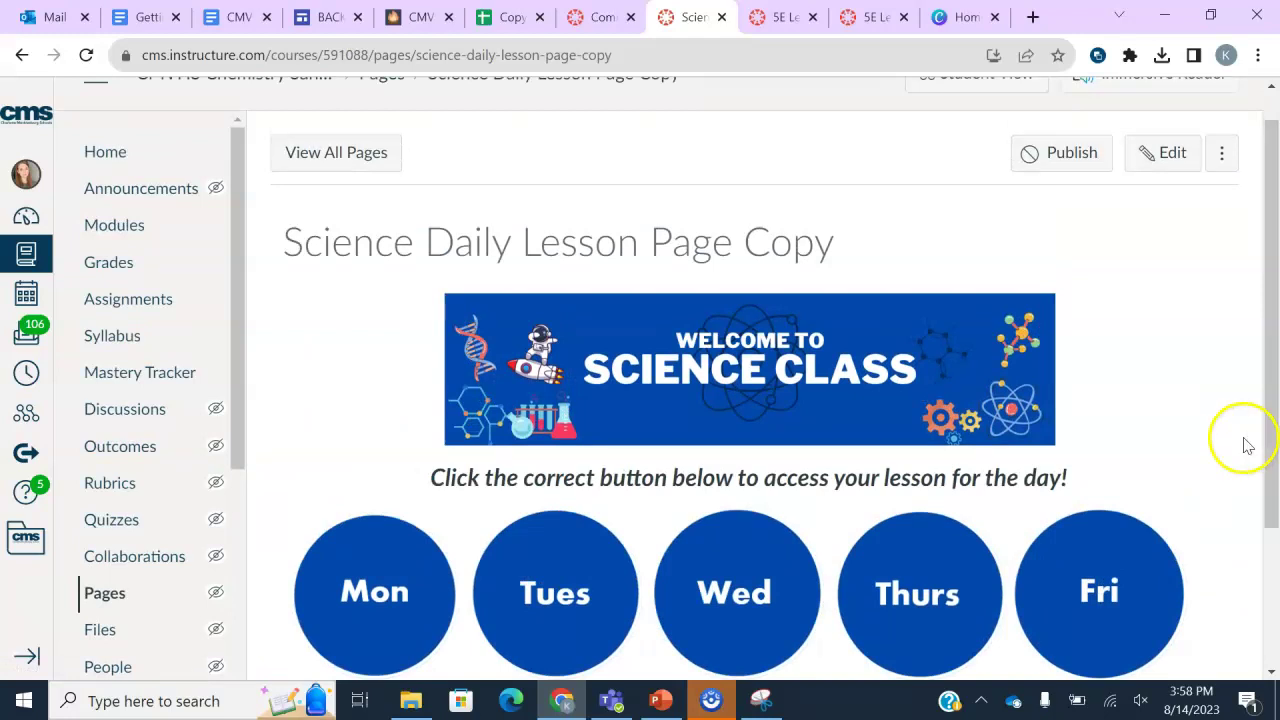
{"action": "scroll", "coordinate": [1200, 390], "scroll_direction": "down", "scroll_amount": 2}
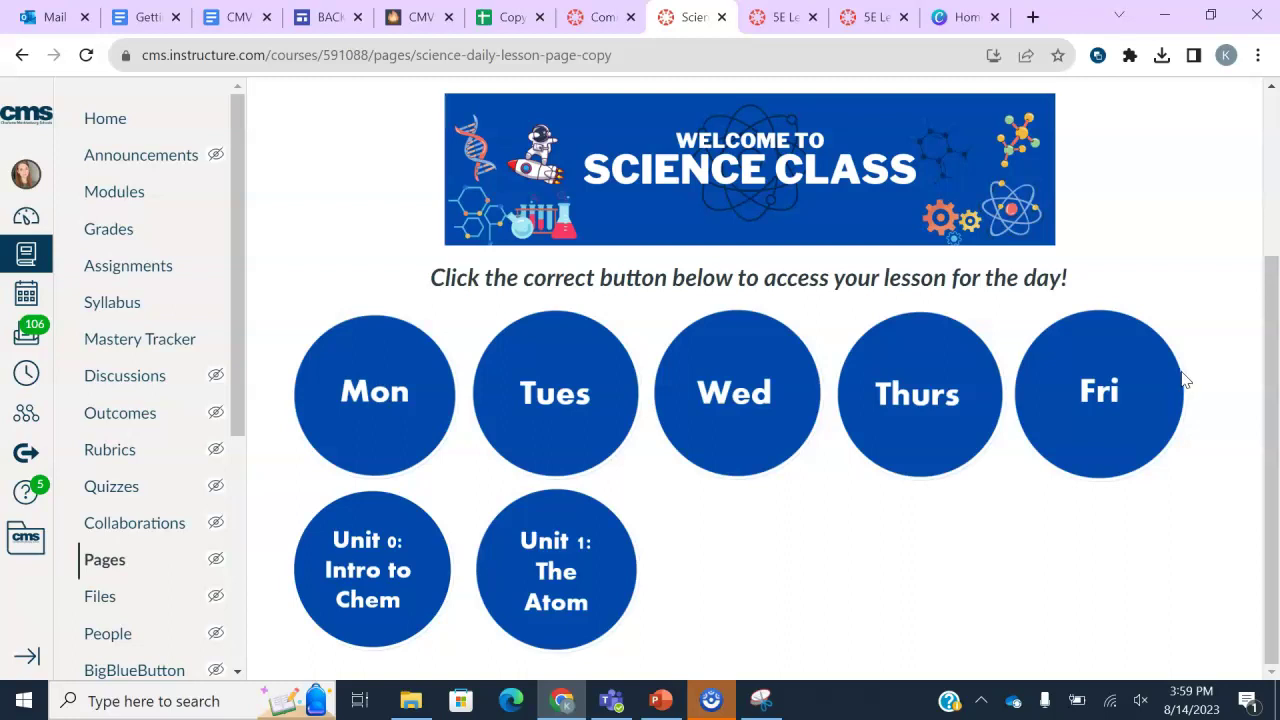
{"action": "scroll", "coordinate": [1231, 434], "scroll_direction": "up", "scroll_amount": 2}
{"action": "scroll", "coordinate": [1233, 316], "scroll_direction": "down", "scroll_amount": 1}
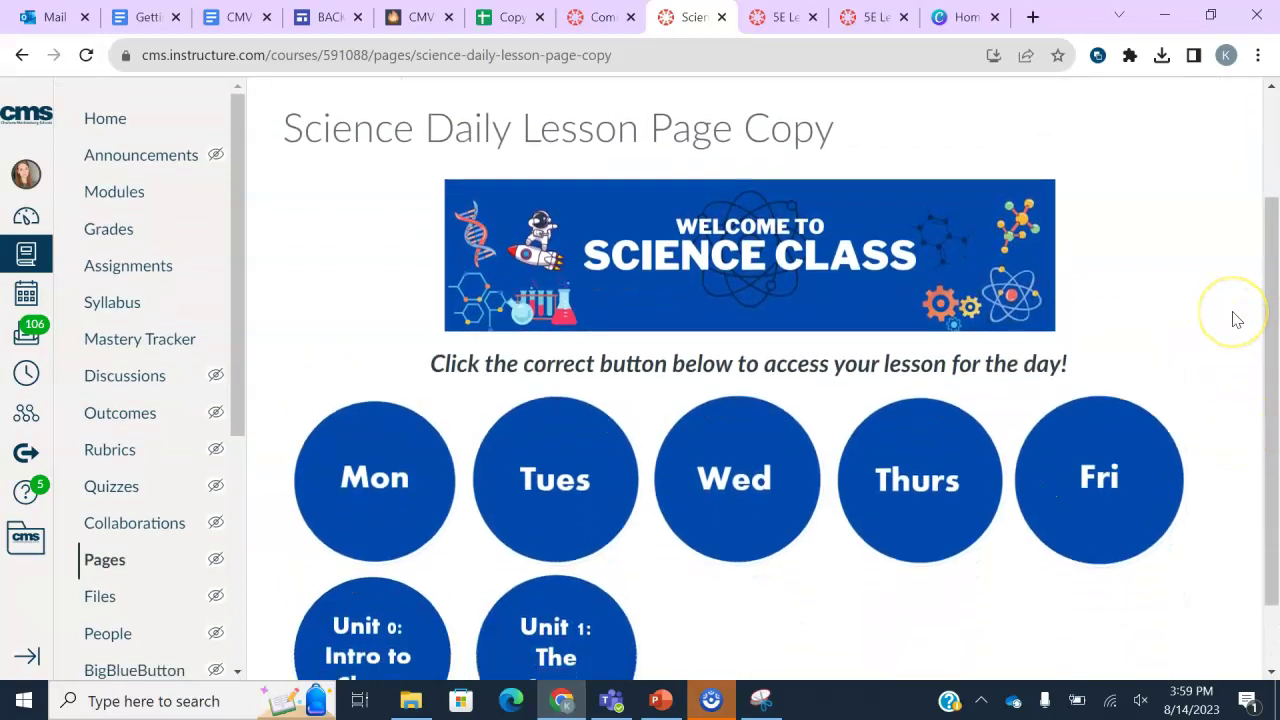
{"action": "scroll", "coordinate": [1236, 318], "scroll_direction": "down", "scroll_amount": 1}
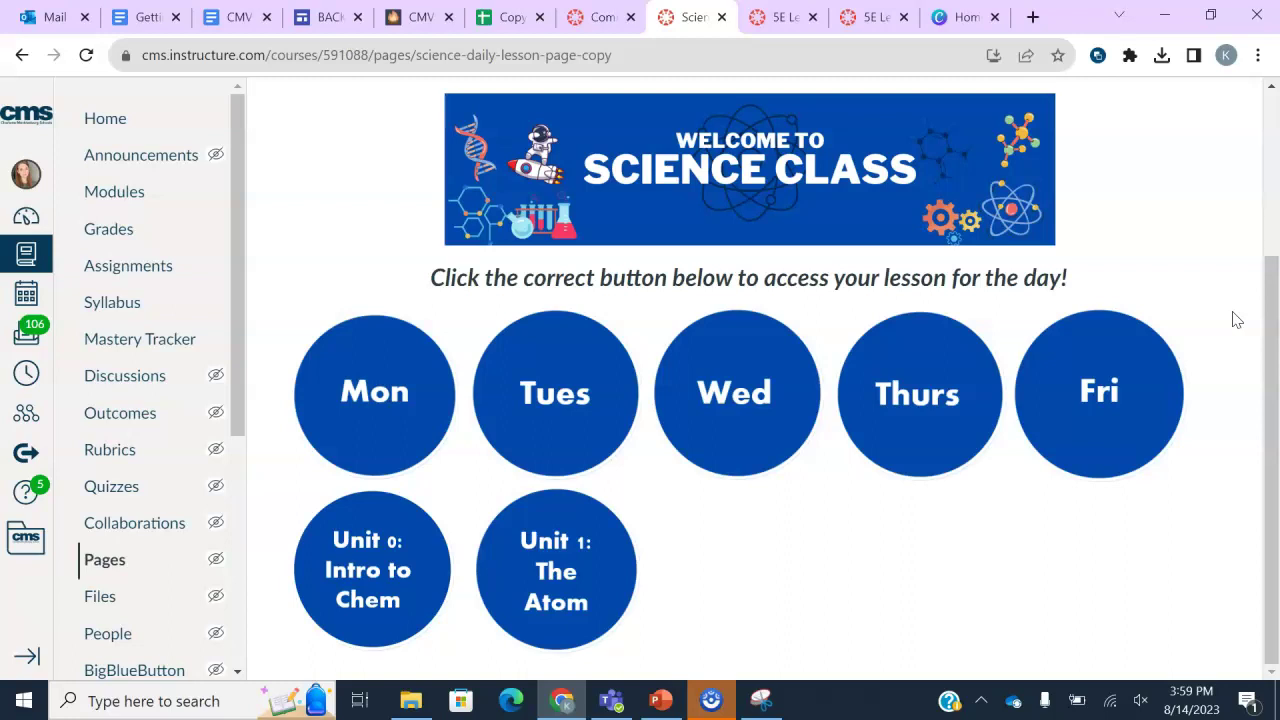
{"action": "scroll", "coordinate": [1208, 459], "scroll_direction": "up", "scroll_amount": 2}
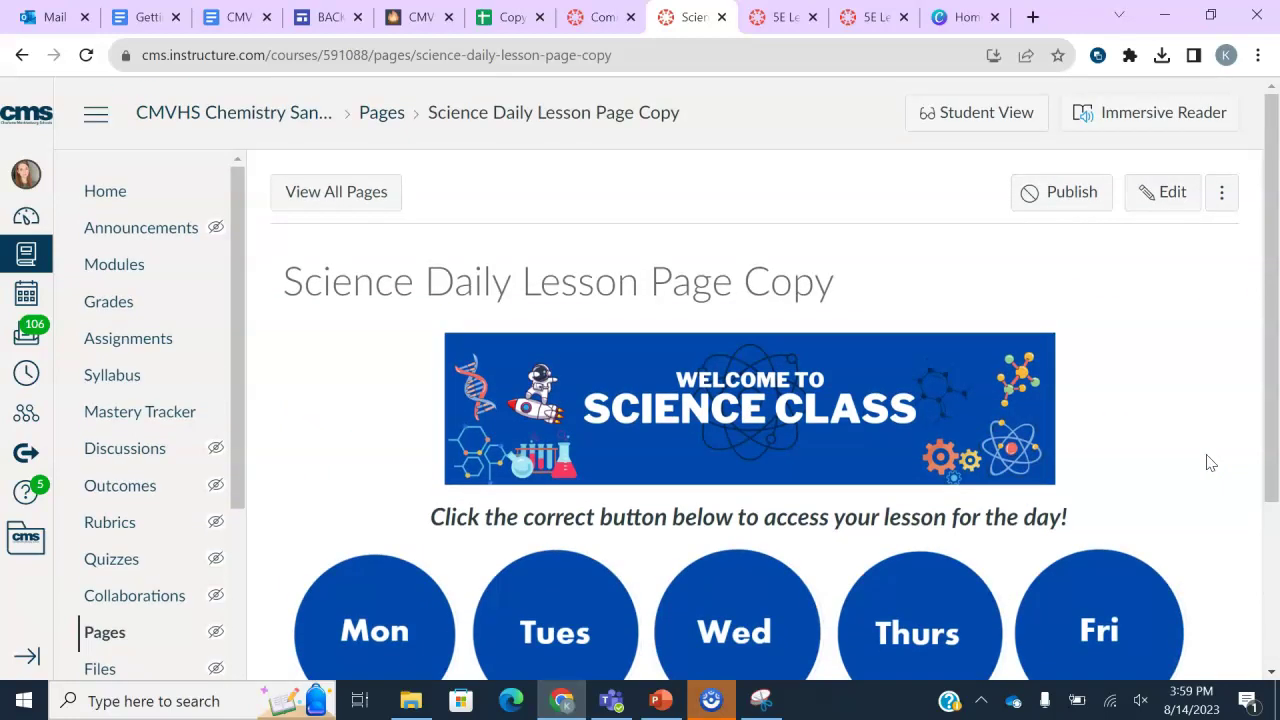
{"action": "scroll", "coordinate": [1210, 462], "scroll_direction": "down", "scroll_amount": 1}
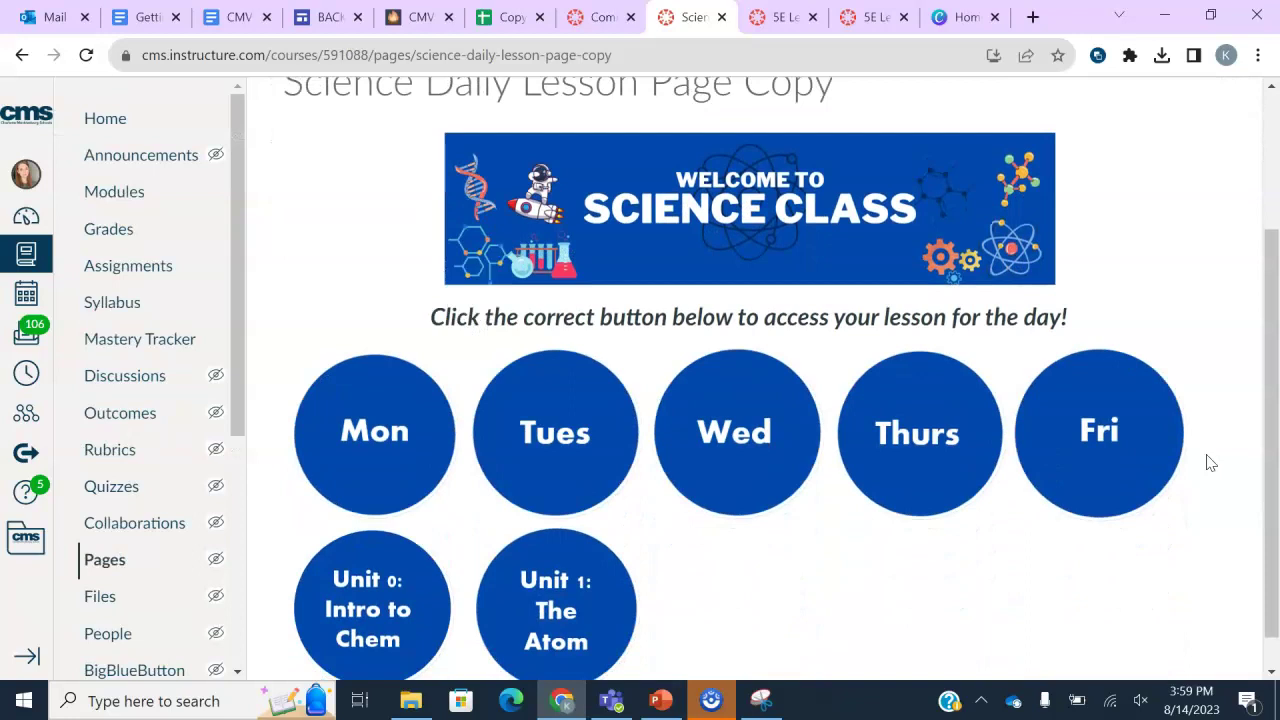
{"action": "scroll", "coordinate": [1140, 460], "scroll_direction": "down", "scroll_amount": 1}
{"action": "scroll", "coordinate": [820, 523], "scroll_direction": "up", "scroll_amount": 2}
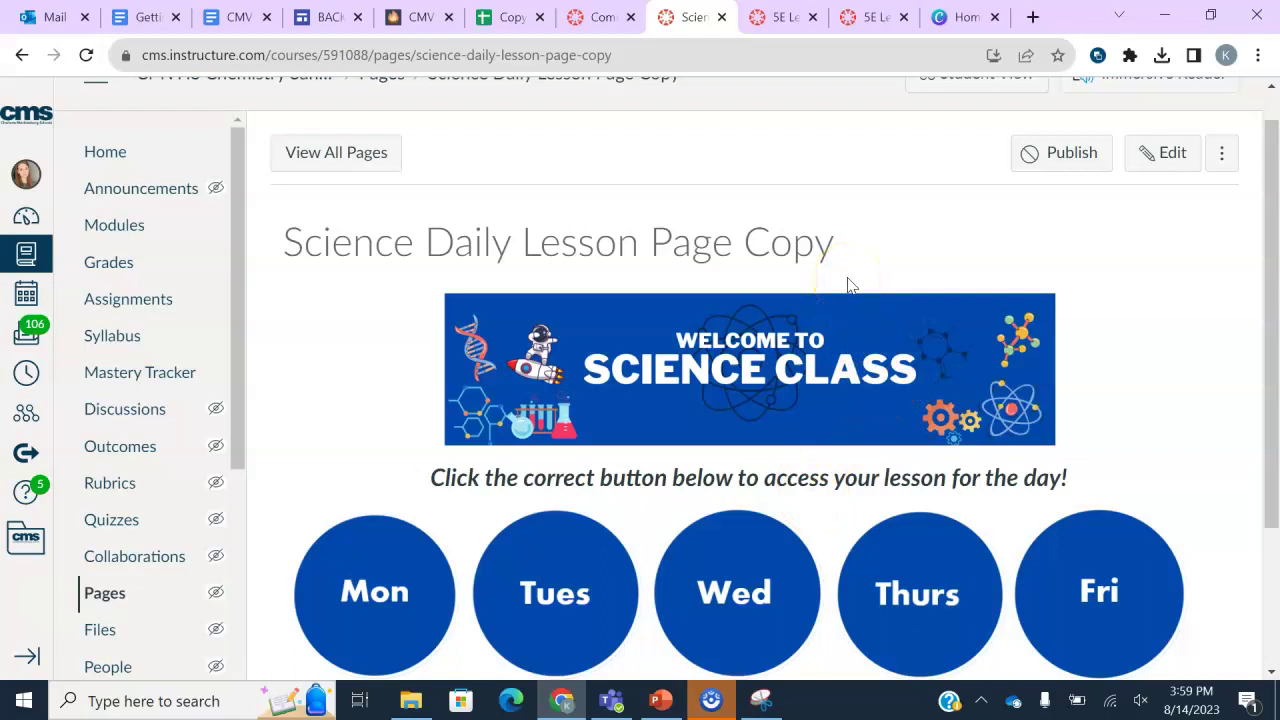
{"action": "scroll", "coordinate": [1015, 310], "scroll_direction": "down", "scroll_amount": 1}
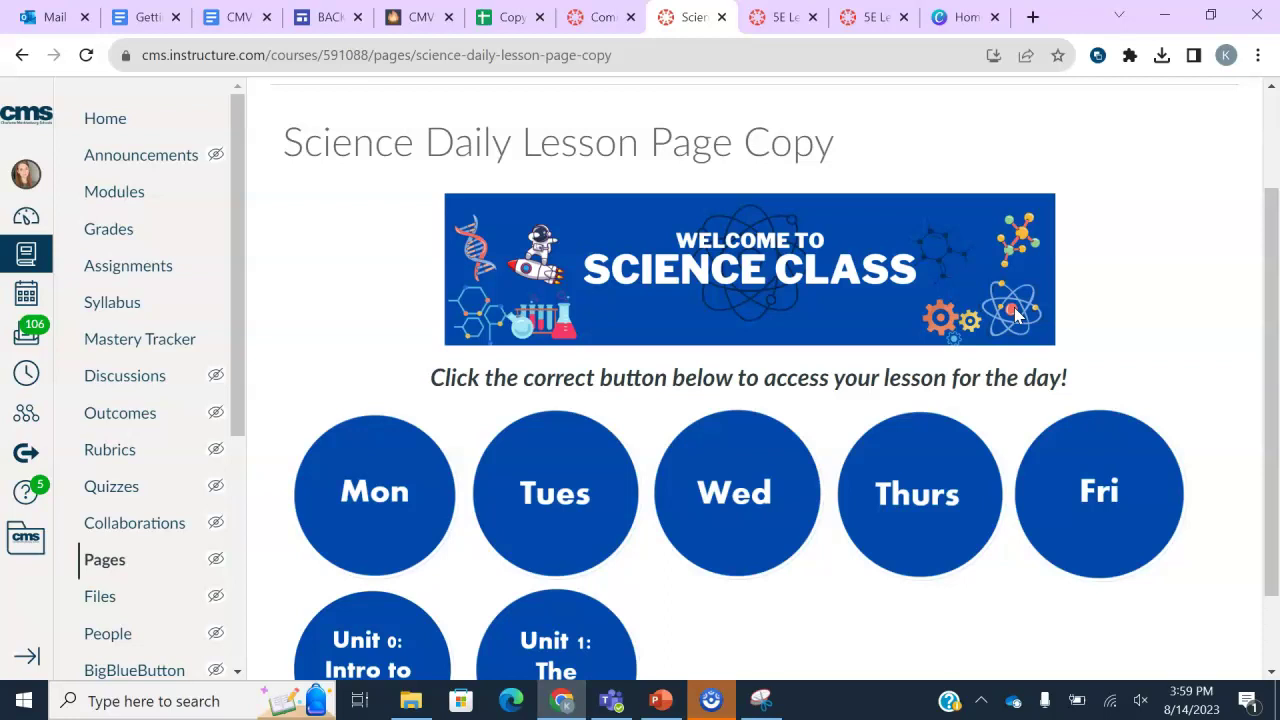
{"action": "left_click", "coordinate": [1027, 8]}
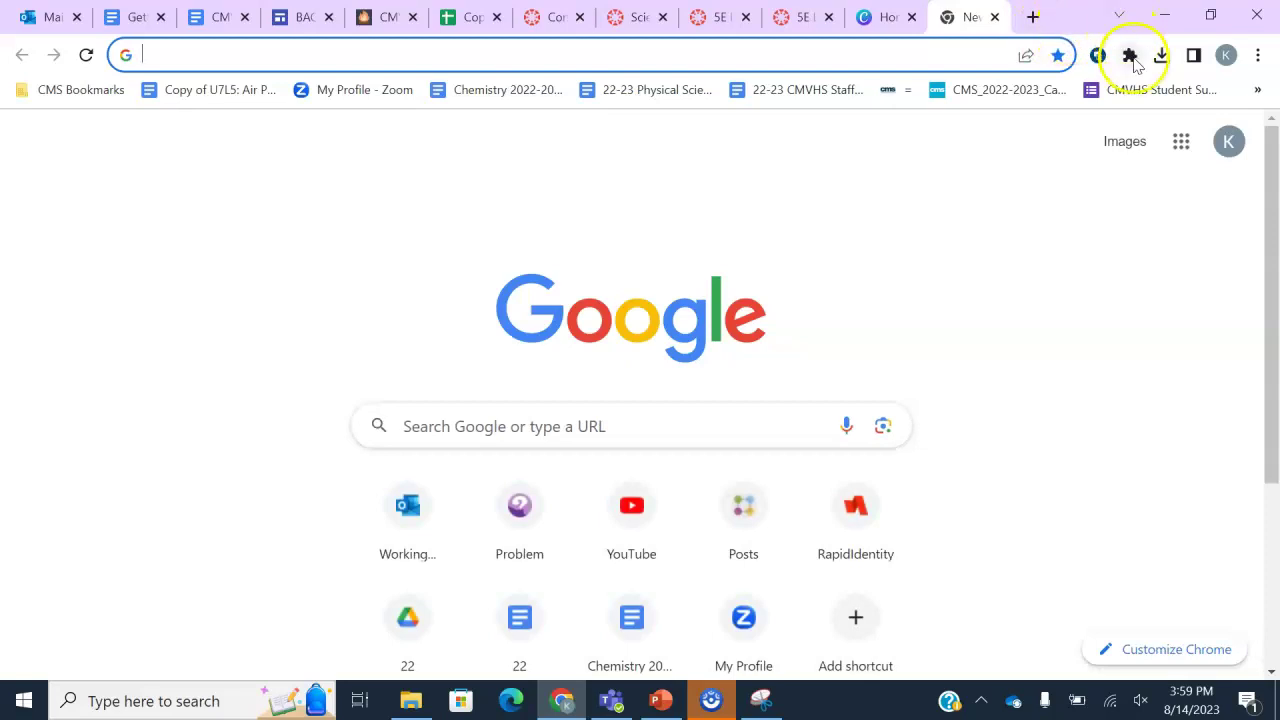
Launch the Bitmoji extension's sticker picker from Chrome Extensions, then switch to the Canva tab
{"action": "left_click", "coordinate": [1130, 55]}
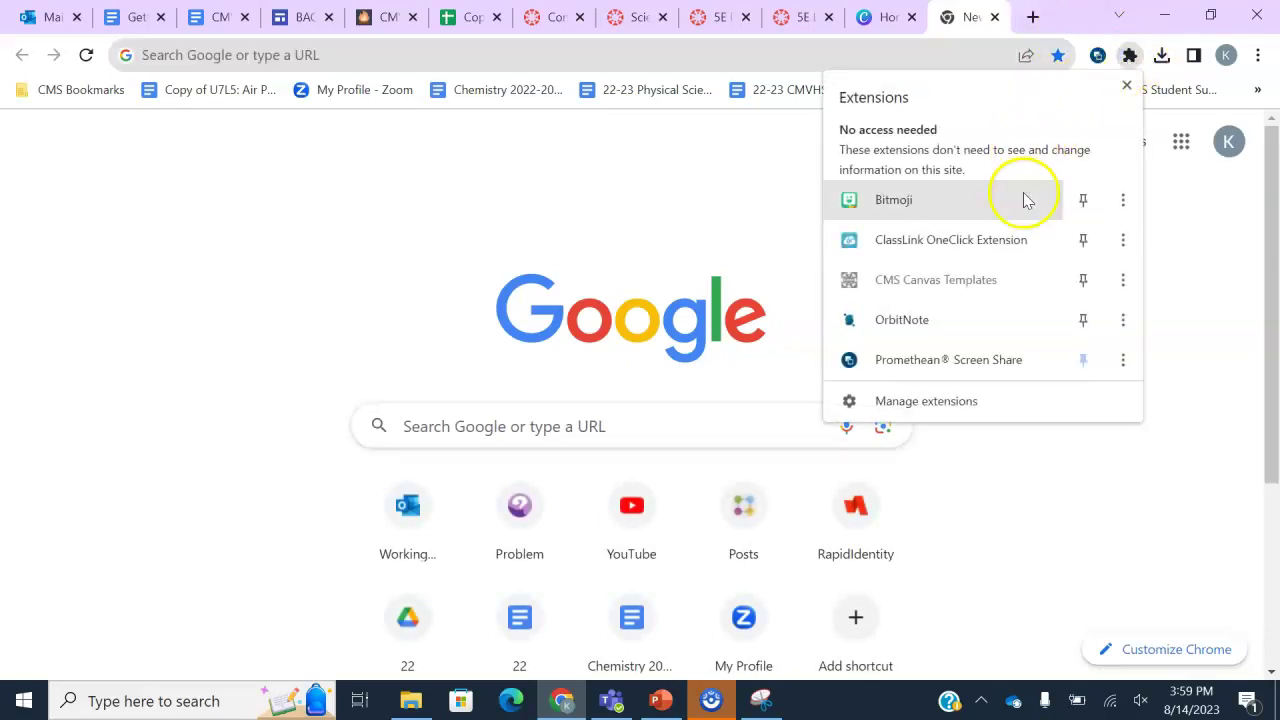
{"action": "left_click", "coordinate": [992, 206]}
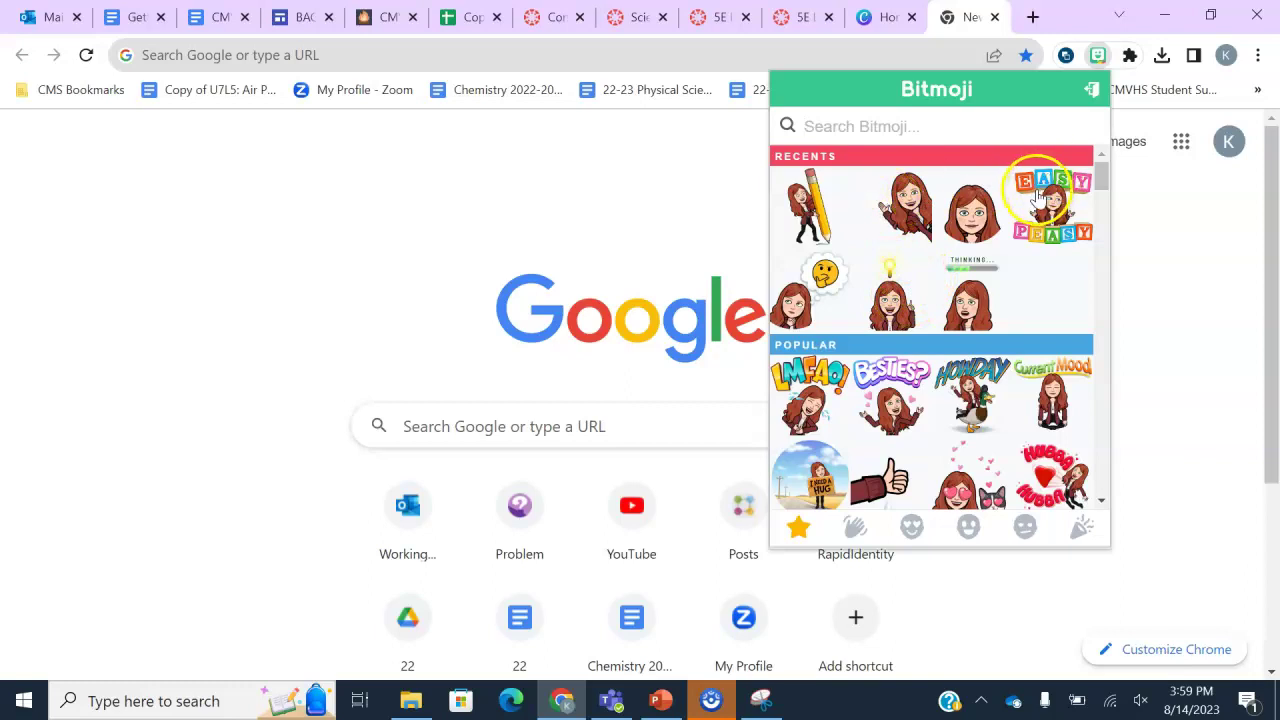
{"action": "left_click", "coordinate": [877, 17]}
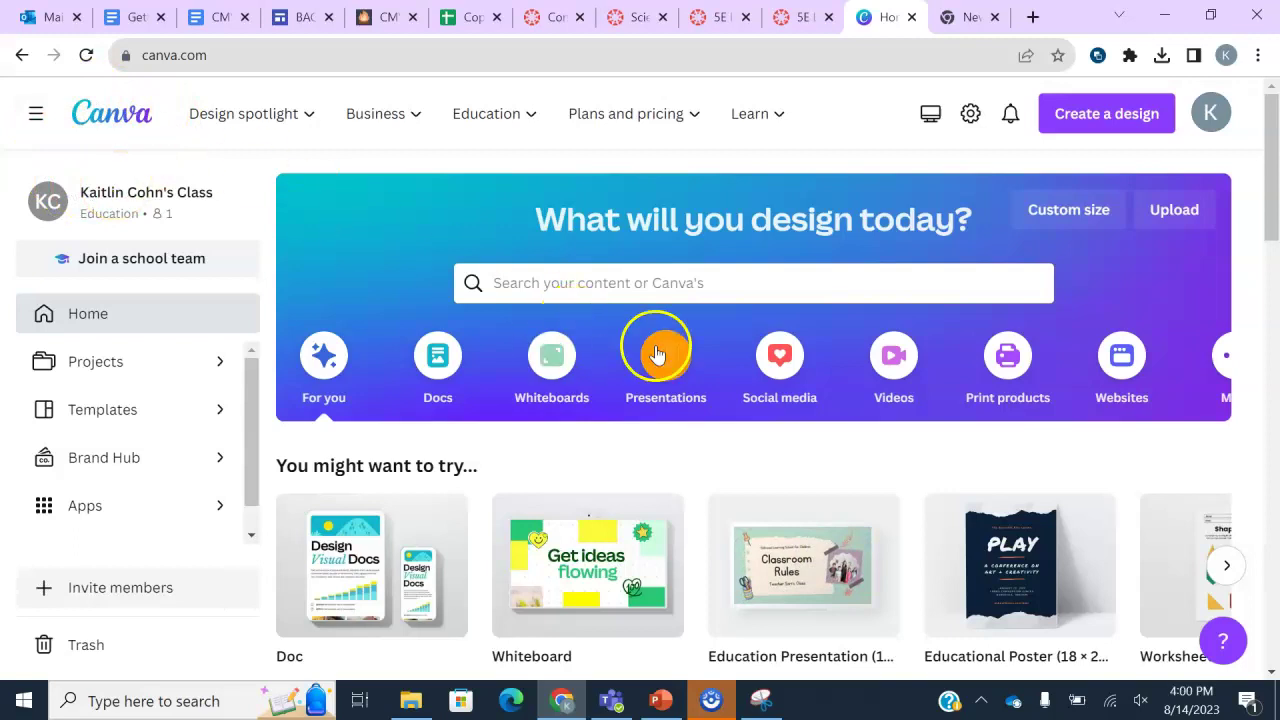
{"action": "scroll", "coordinate": [1151, 375], "scroll_direction": "down", "scroll_amount": 1}
{"action": "scroll", "coordinate": [1210, 403], "scroll_direction": "up", "scroll_amount": 1}
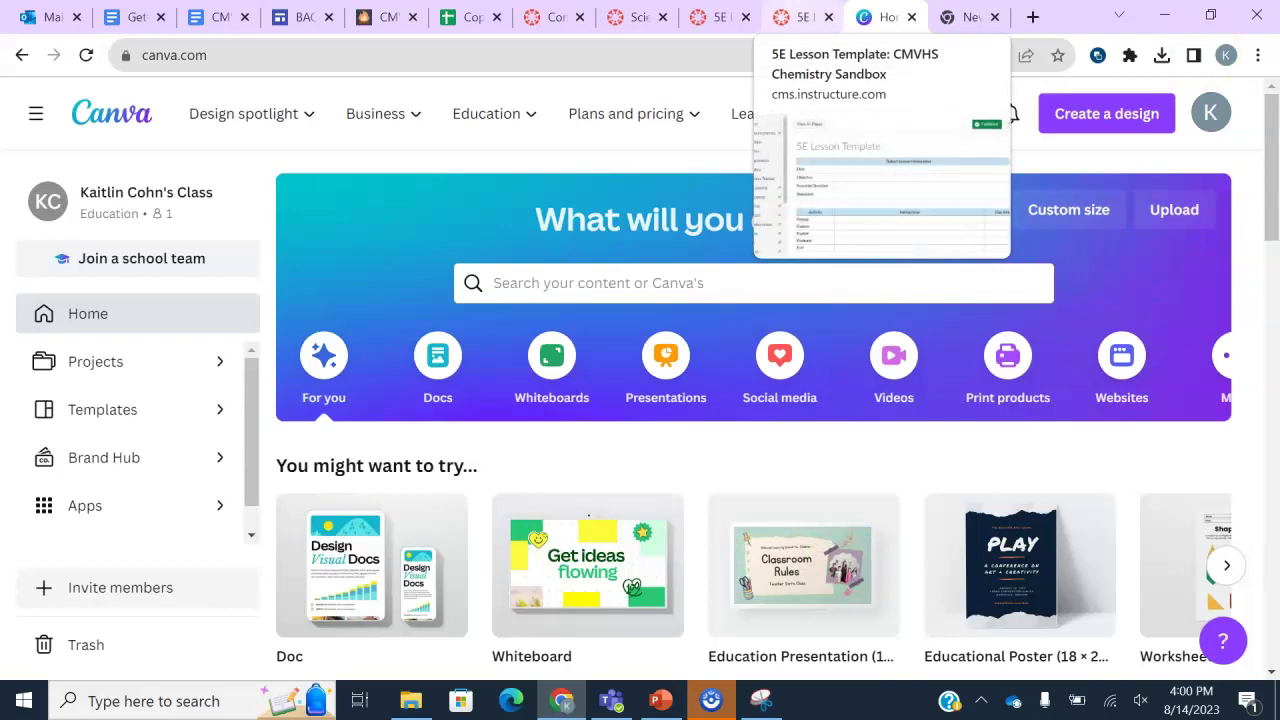
Move through the 5E Lesson Template and lesson page tabs to the Commons Shared results
{"action": "left_click", "coordinate": [800, 17]}
{"action": "left_click", "coordinate": [638, 17]}
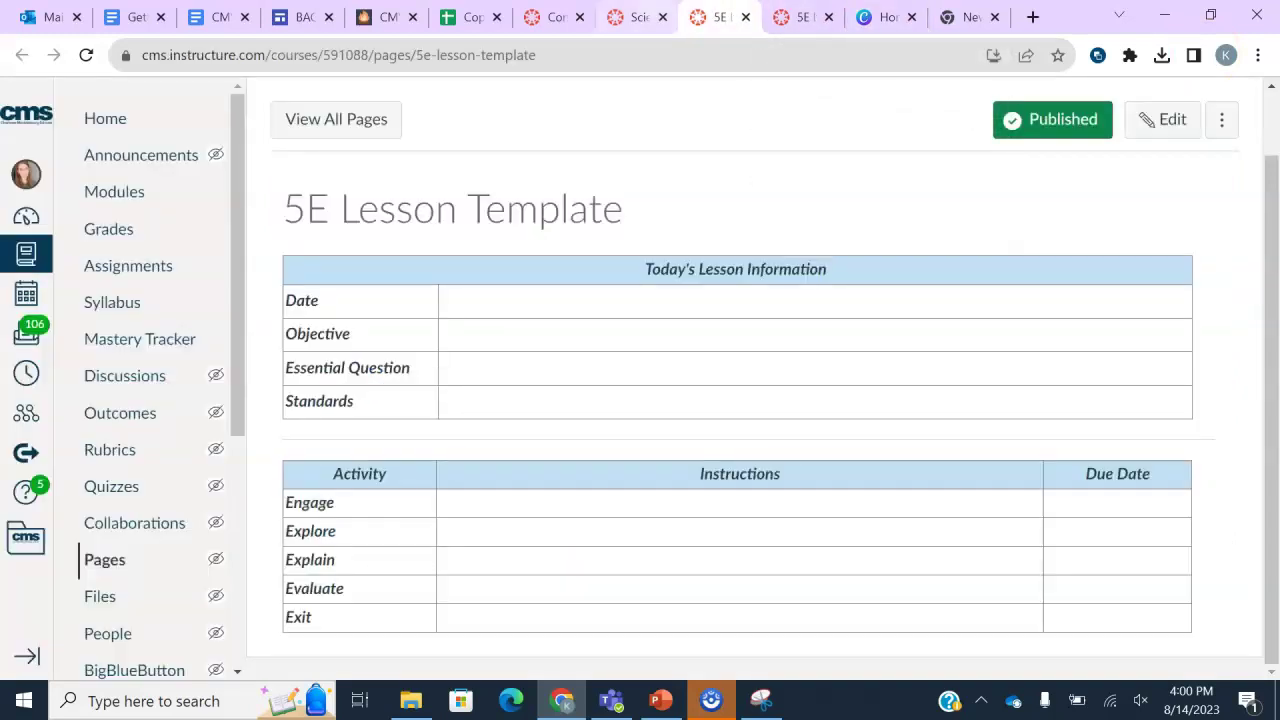
{"action": "left_click", "coordinate": [555, 17]}
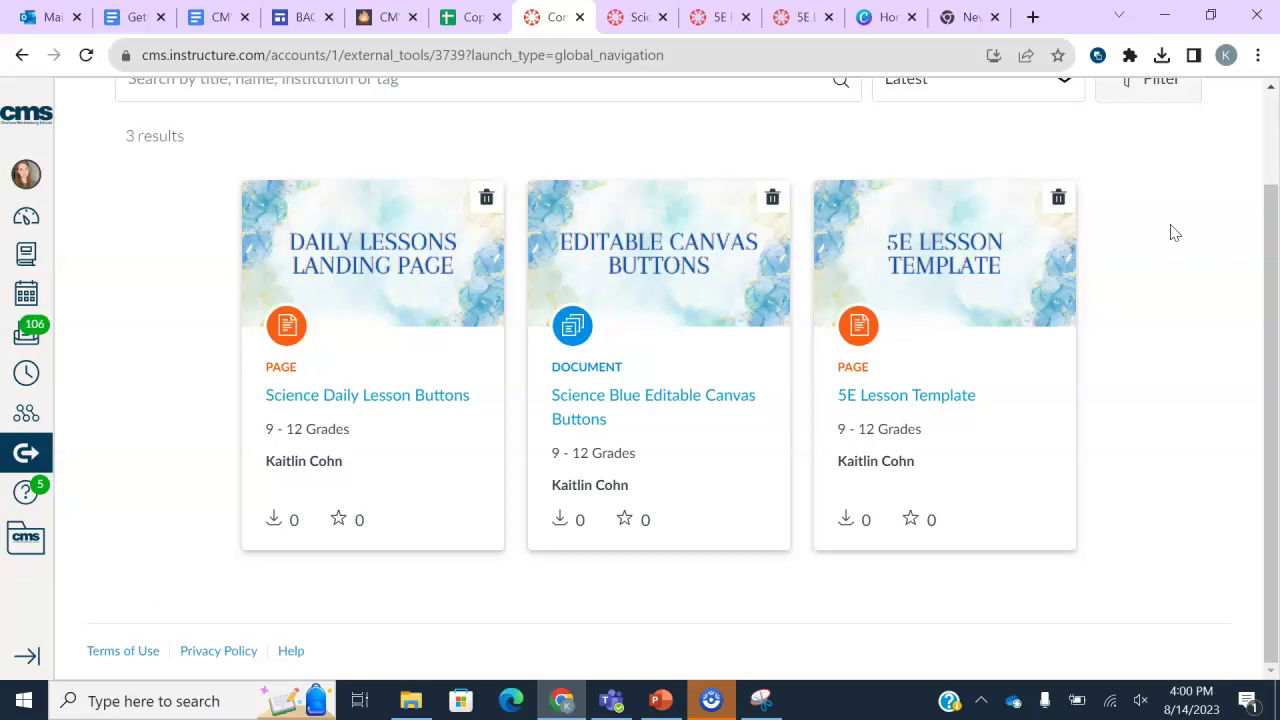
{"action": "scroll", "coordinate": [1180, 215], "scroll_direction": "up", "scroll_amount": 2}
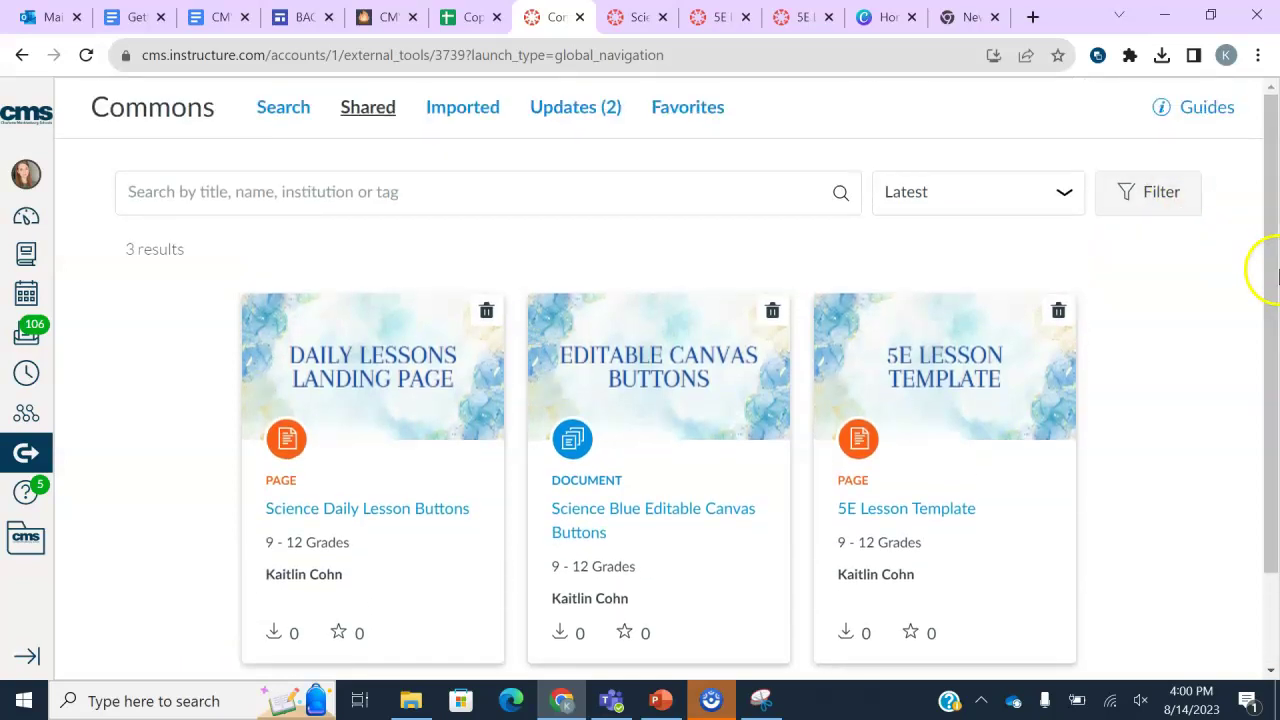
{"action": "scroll", "coordinate": [1218, 289], "scroll_direction": "down", "scroll_amount": 1}
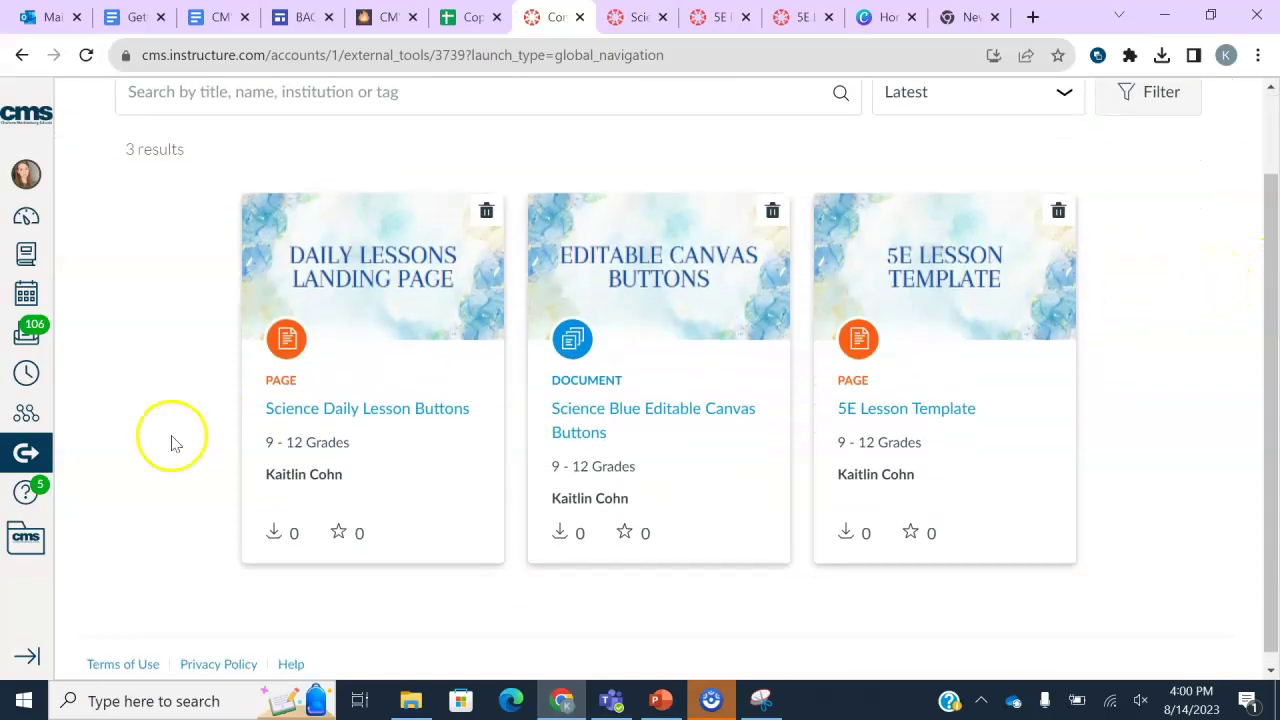